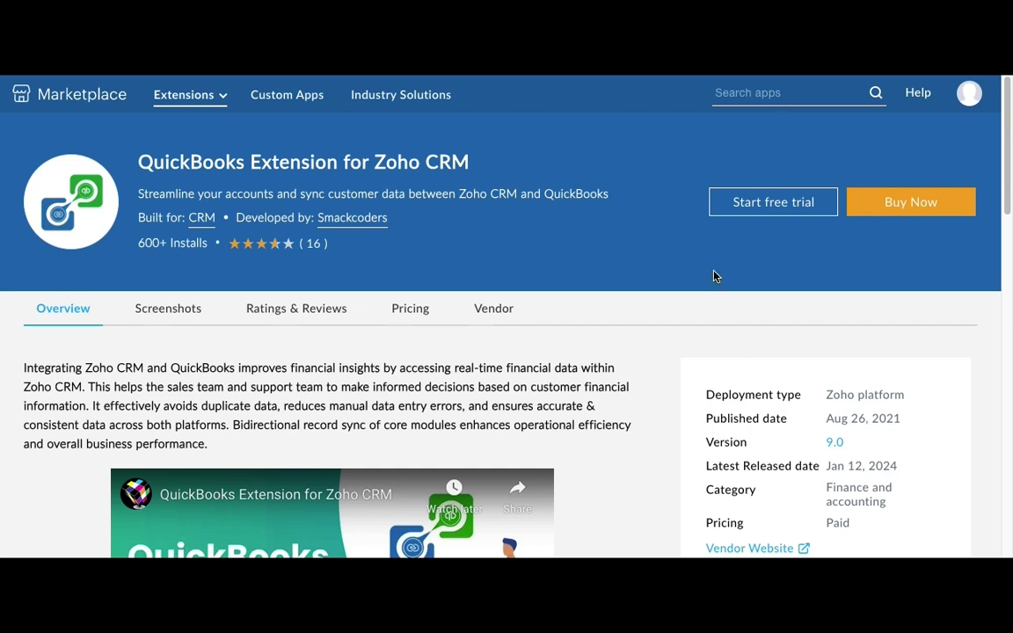
- Start the QuickBooks extension free trial, agreeing to the vendor and marketplace terms
{"action": "left_click", "coordinate": [748, 201]}
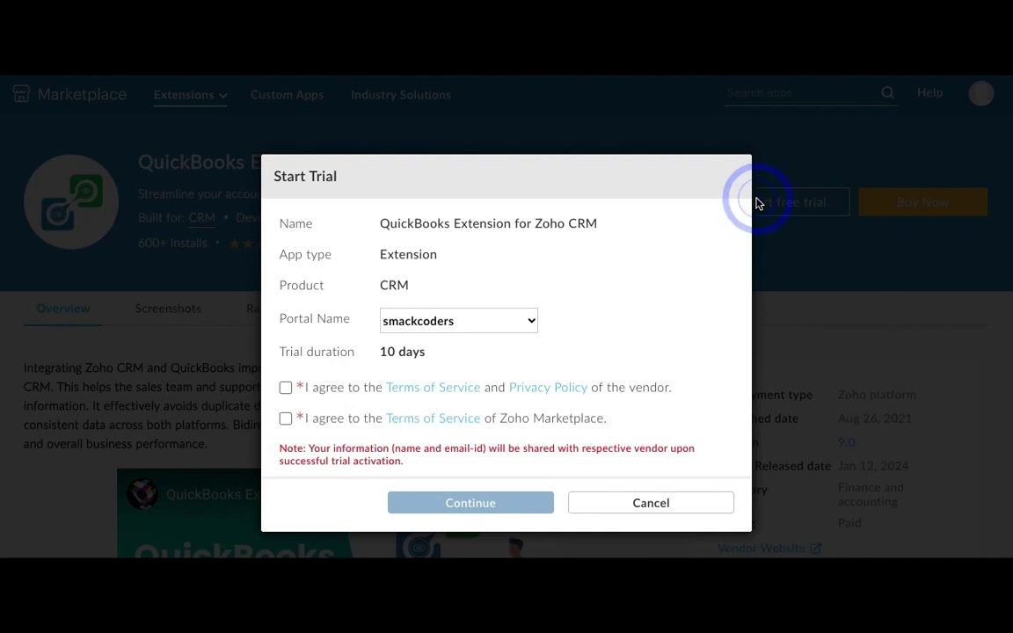
{"action": "left_click", "coordinate": [285, 387]}
{"action": "left_click", "coordinate": [286, 418]}
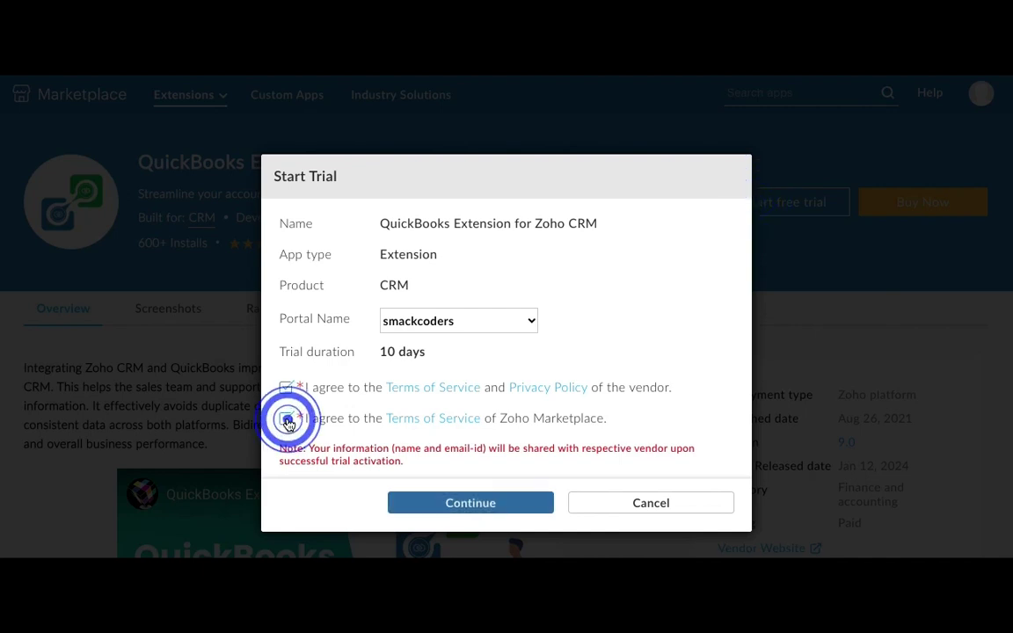
{"action": "left_click", "coordinate": [510, 510]}
- Install the QuickBooks integration after accepting its terms and data-access authorization
{"action": "left_click", "coordinate": [318, 404]}
{"action": "left_click", "coordinate": [318, 437]}
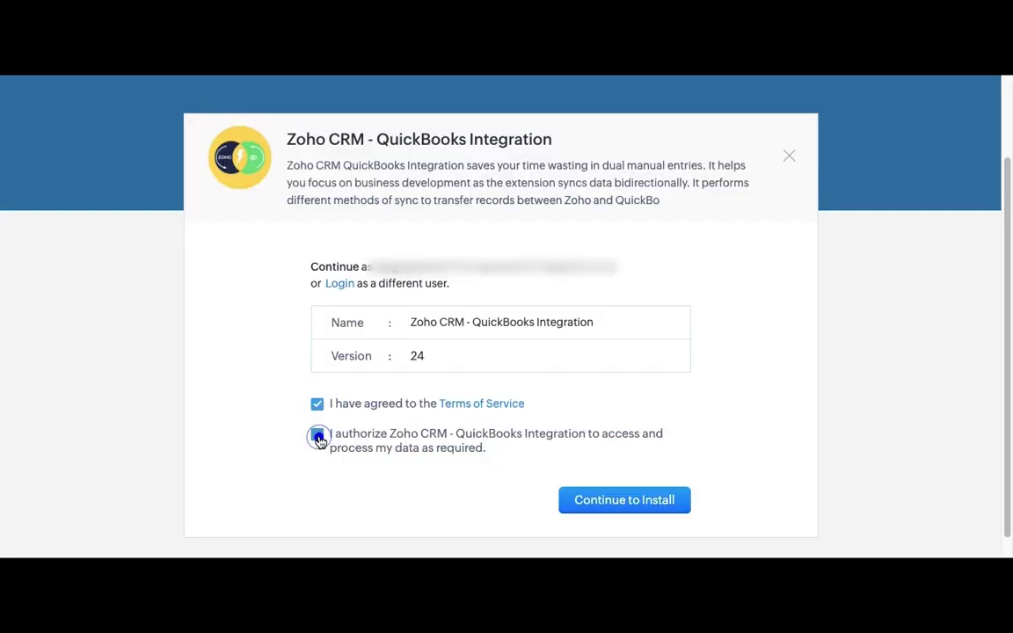
{"action": "left_click", "coordinate": [594, 492]}
{"action": "left_click", "coordinate": [631, 420]}
- Open the QuickBooks module page from the CRM's additional modules list
{"action": "left_click", "coordinate": [567, 91]}
{"action": "type", "text": "q"}
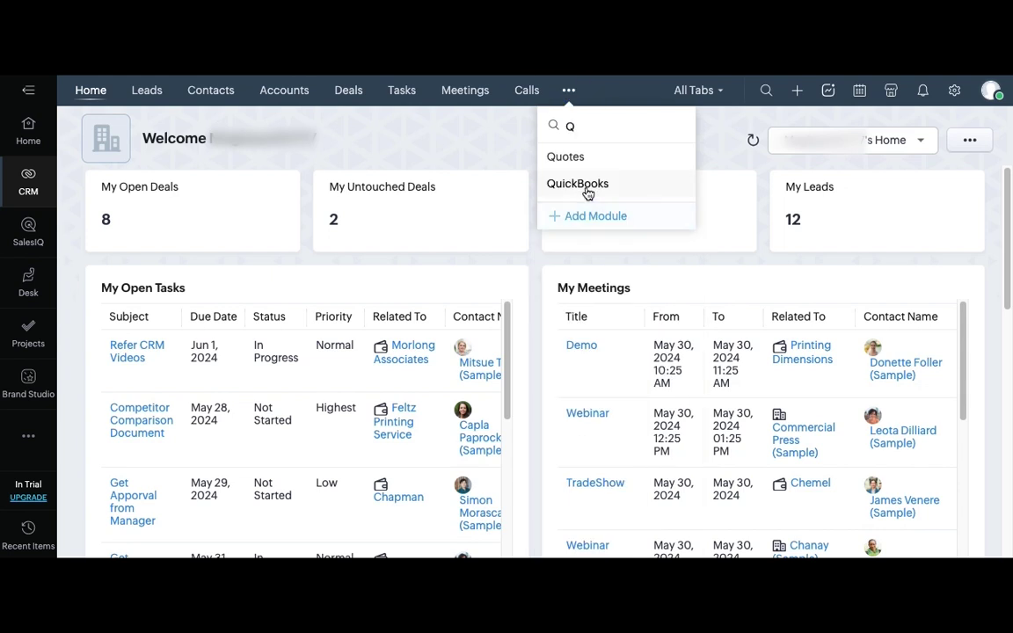
{"action": "left_click", "coordinate": [577, 186]}
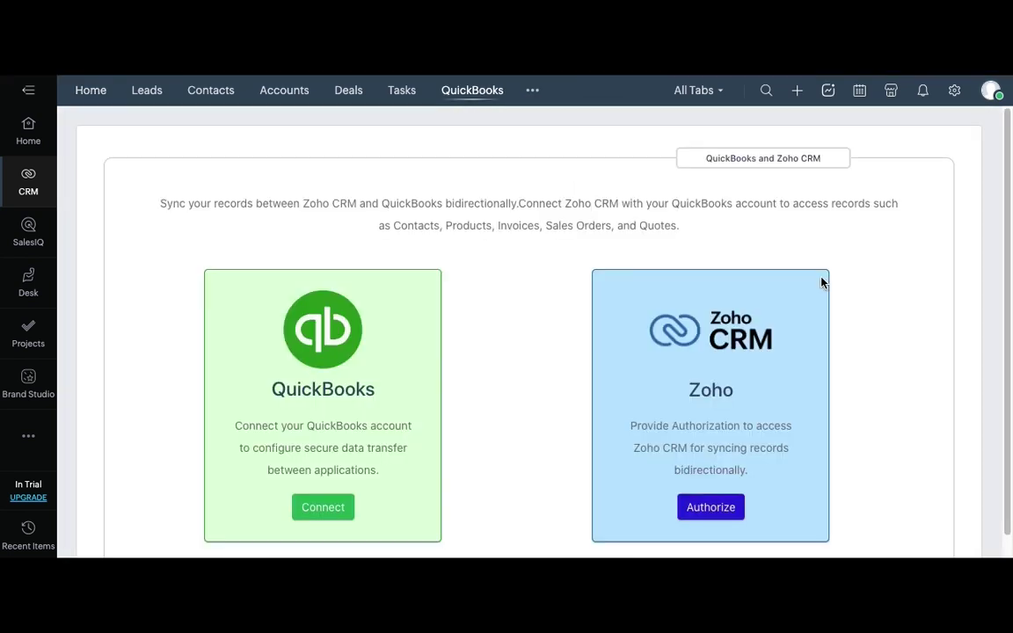
- Begin the QuickBooks connection and create a QuickBooks company named Smackcoders
{"action": "left_click", "coordinate": [320, 509]}
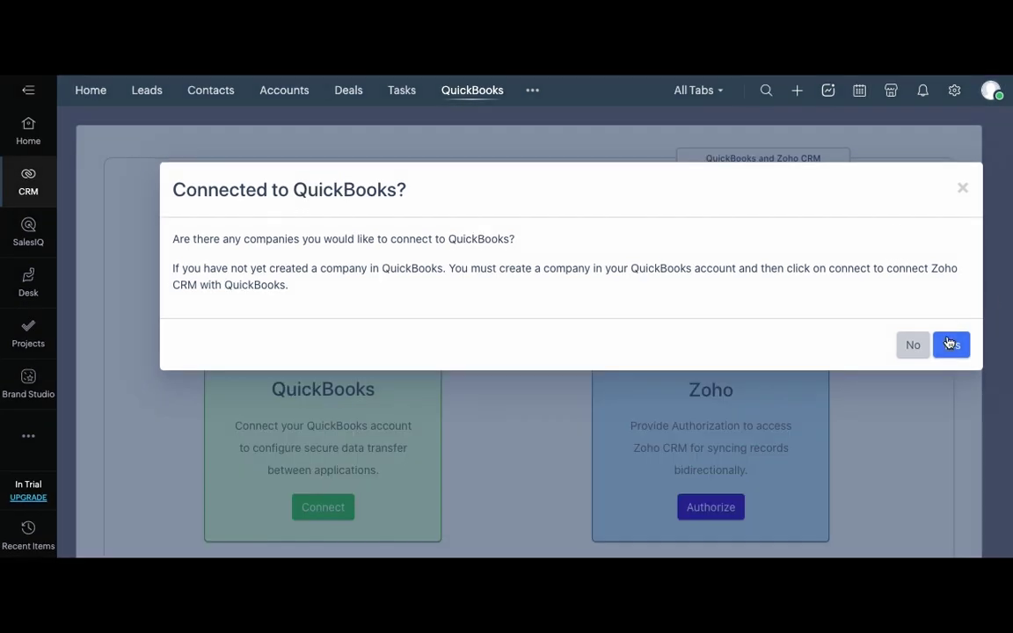
{"action": "left_click", "coordinate": [951, 343]}
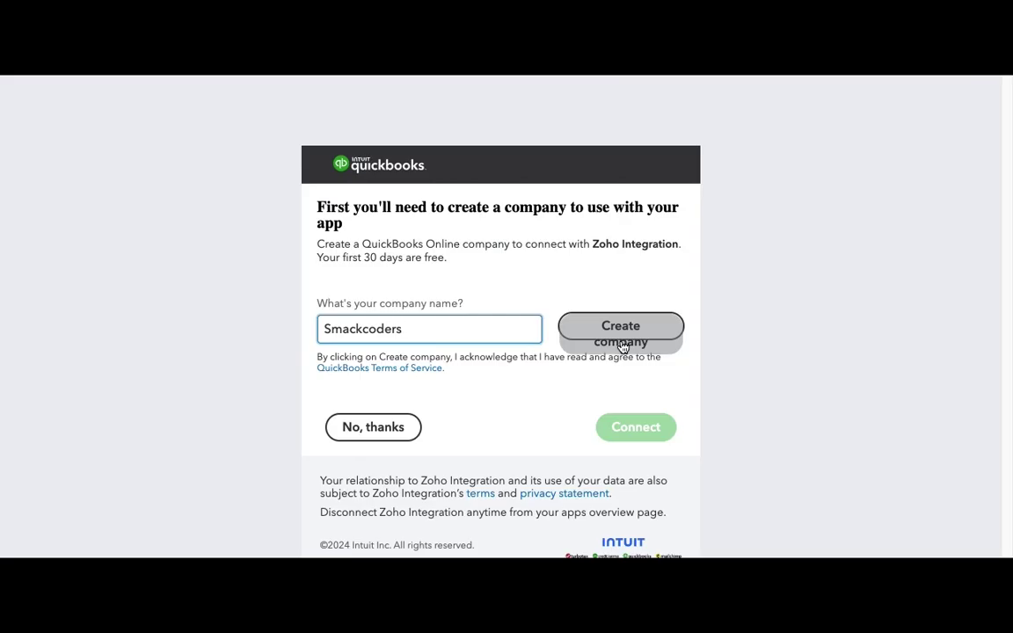
{"action": "left_click", "coordinate": [622, 346]}
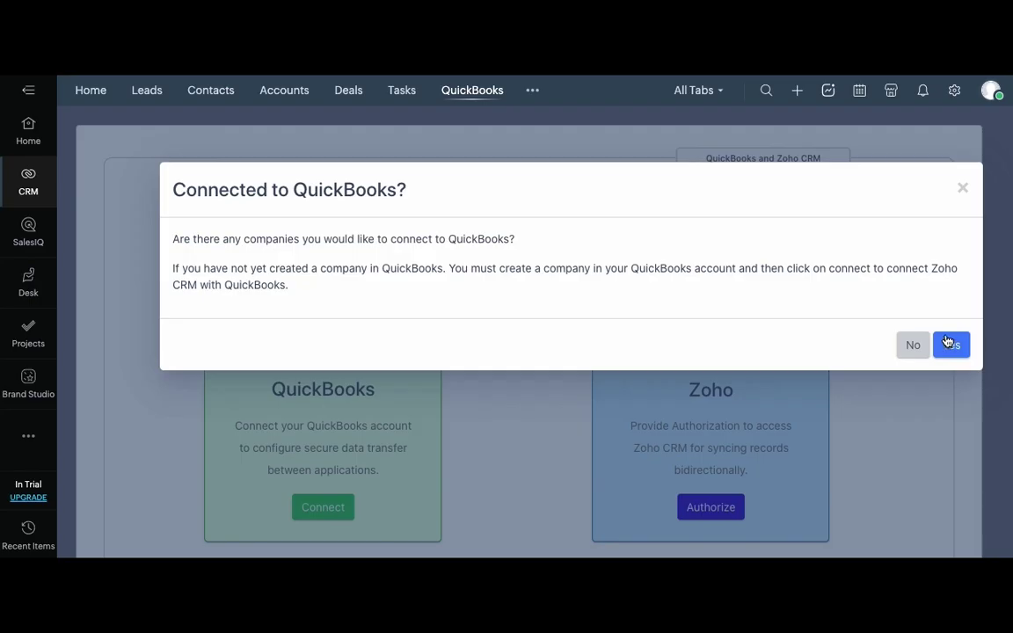
- Sign in to Intuit and connect the Zoho Integration to the Smackcoders company
{"action": "left_click", "coordinate": [951, 349]}
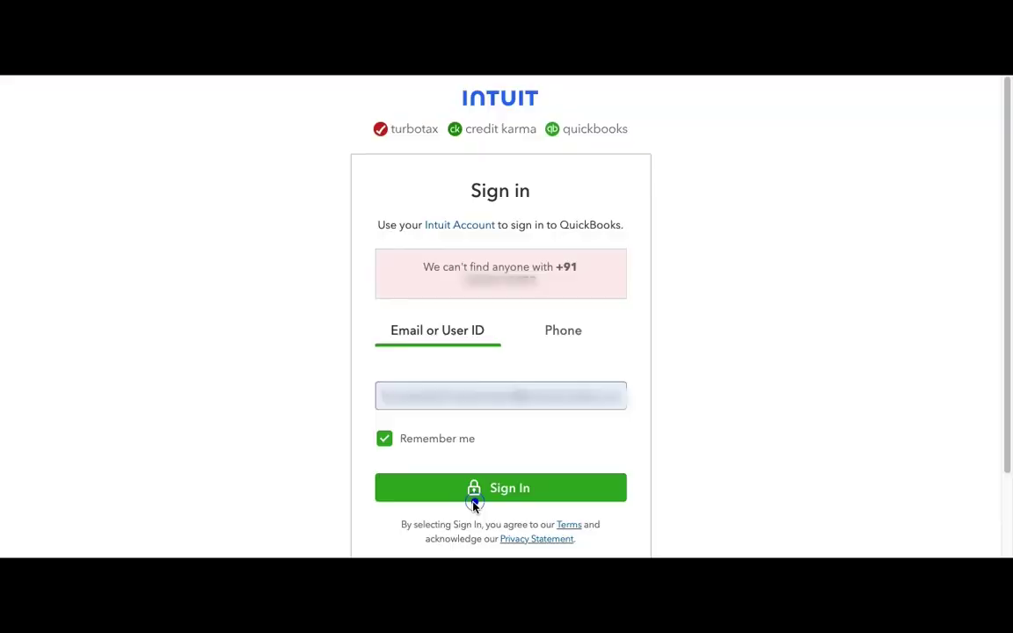
{"action": "left_click", "coordinate": [473, 502]}
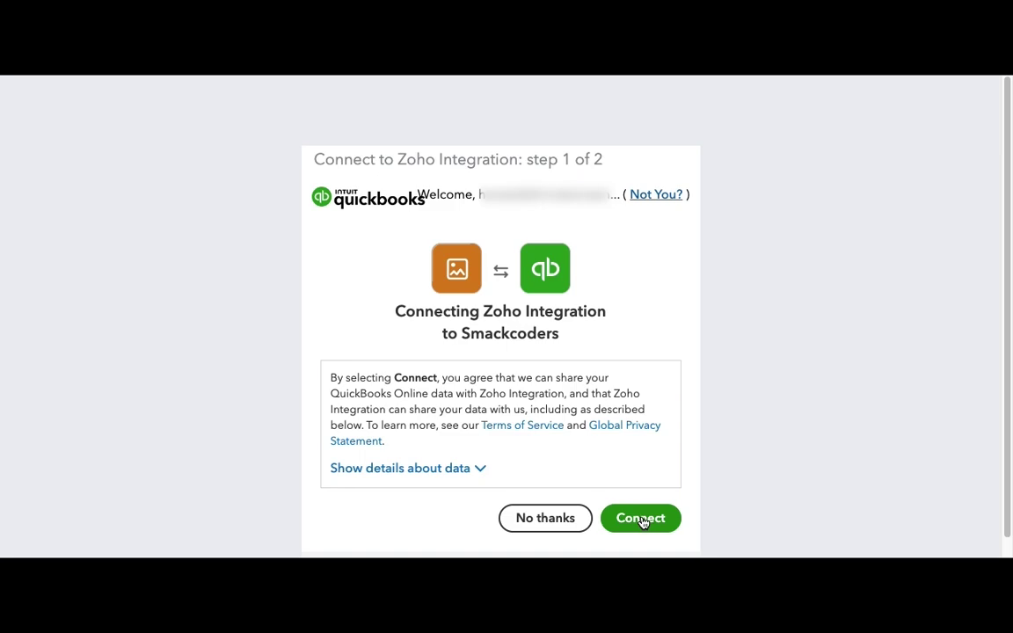
{"action": "left_click", "coordinate": [641, 521]}
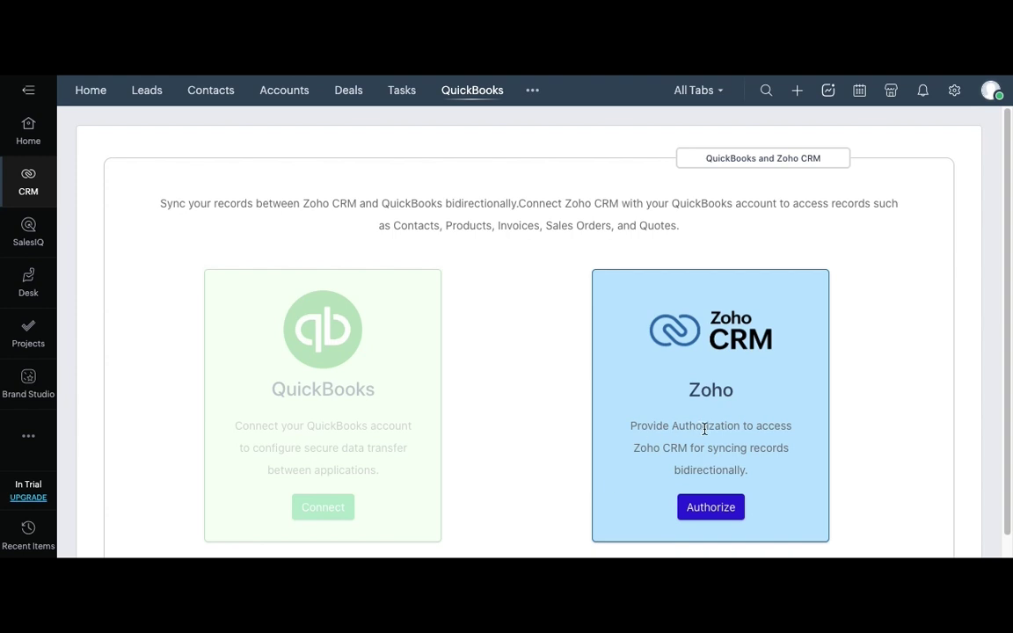
- Authorize Xapps to access the smackcoders Zoho CRM data for two-way syncing
{"action": "left_click", "coordinate": [712, 510]}
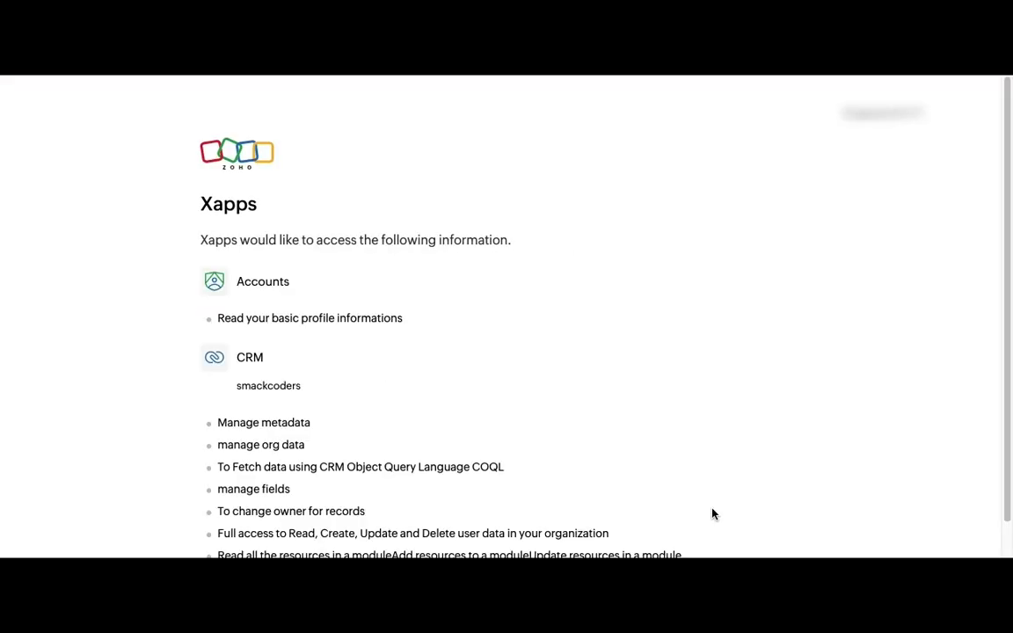
{"action": "scroll", "coordinate": [712, 514], "scroll_direction": "down", "scroll_amount": 2}
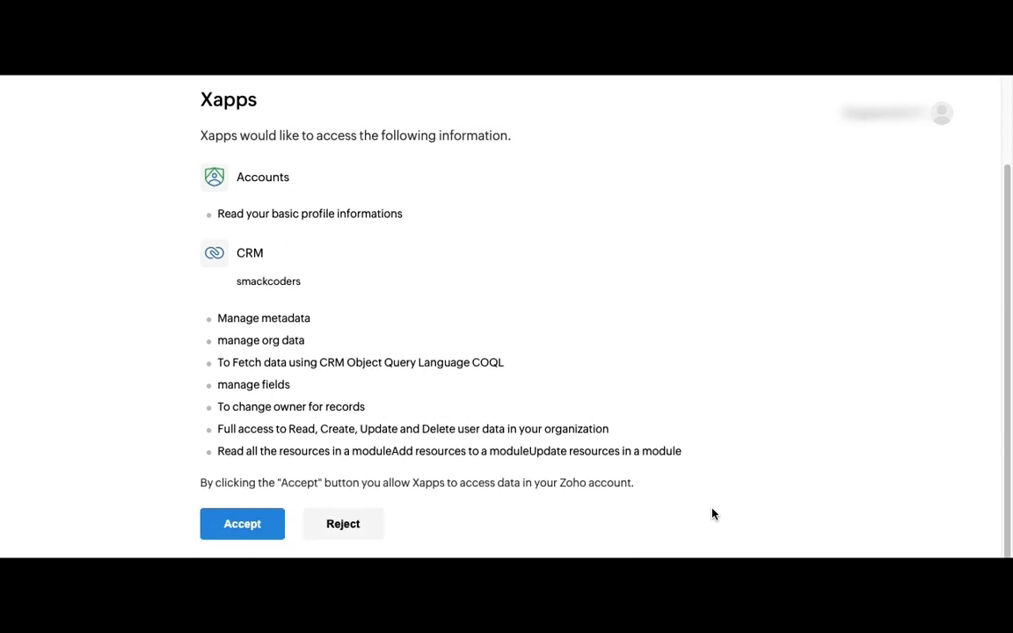
{"action": "left_click", "coordinate": [241, 526]}
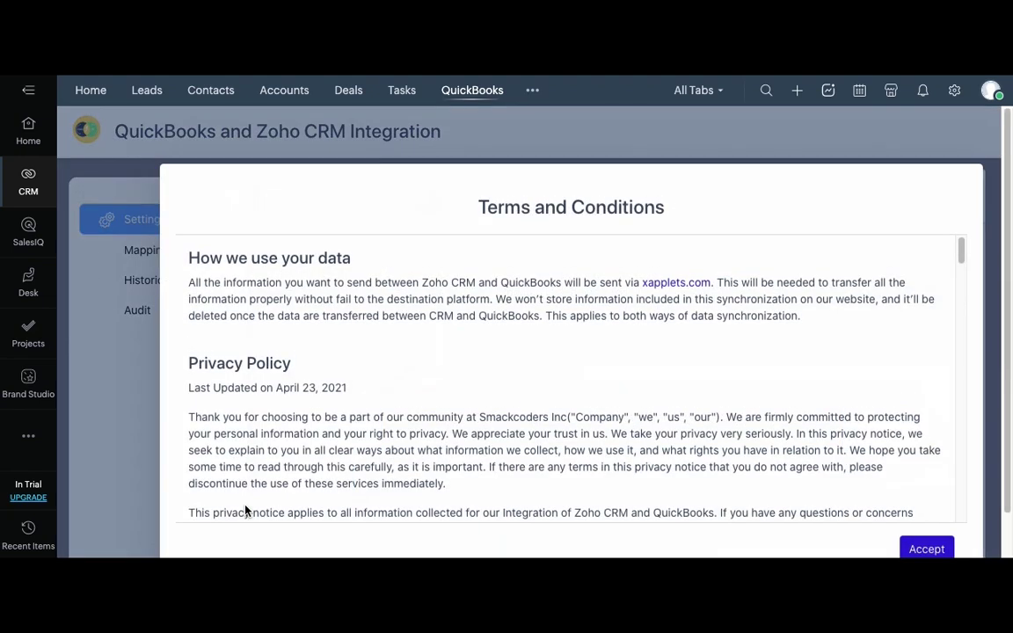
- Open the QuickBooks integration settings and accept its Terms and Conditions
{"action": "left_click", "coordinate": [245, 509]}
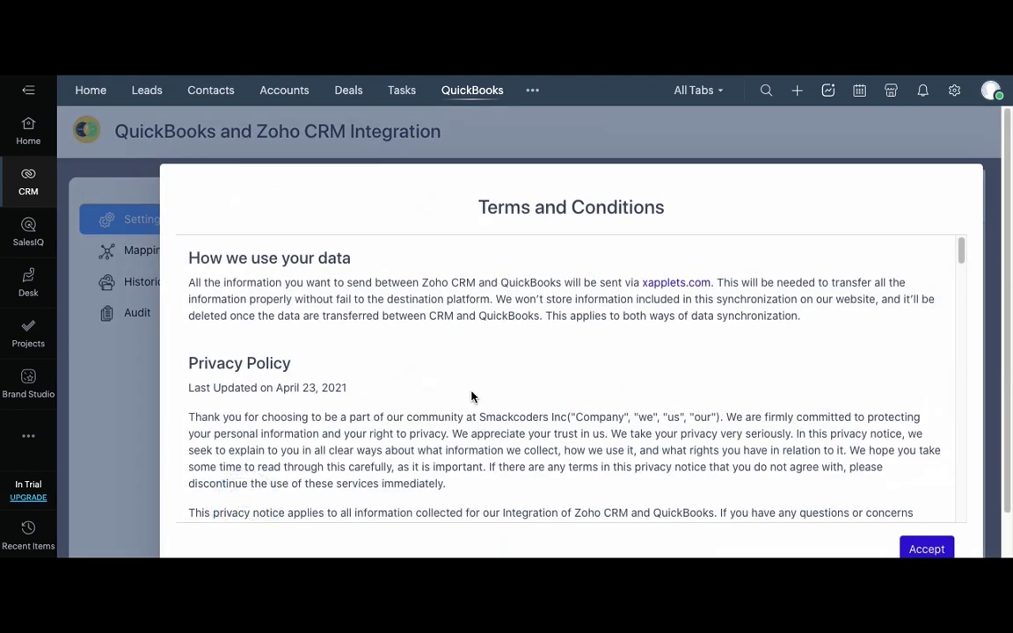
{"action": "scroll", "coordinate": [518, 493], "scroll_direction": "down", "scroll_amount": 5}
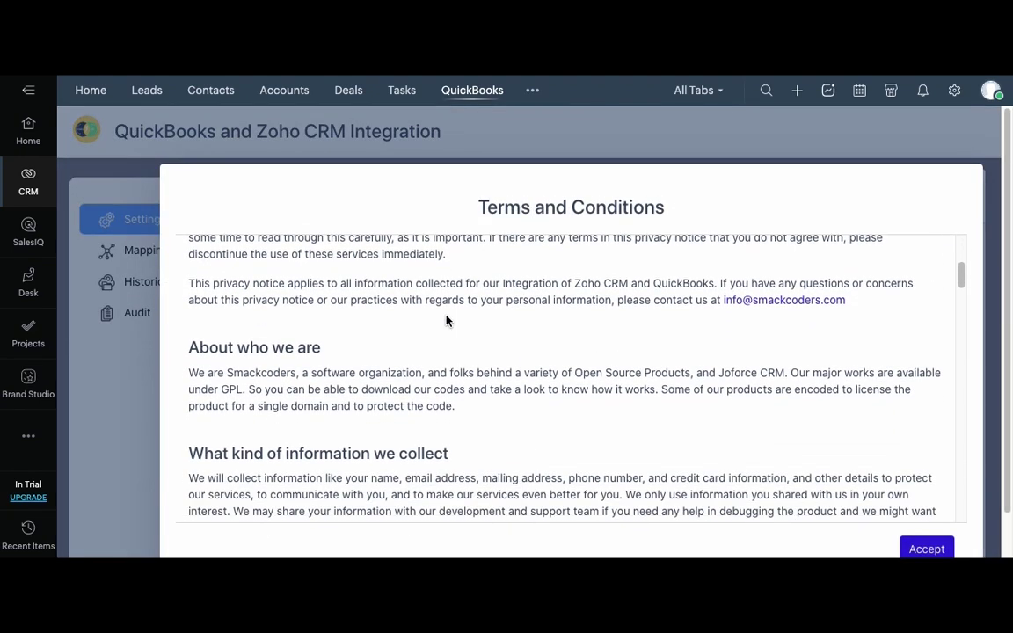
{"action": "scroll", "coordinate": [445, 321], "scroll_direction": "down", "scroll_amount": 4}
{"action": "scroll", "coordinate": [446, 321], "scroll_direction": "down", "scroll_amount": 1}
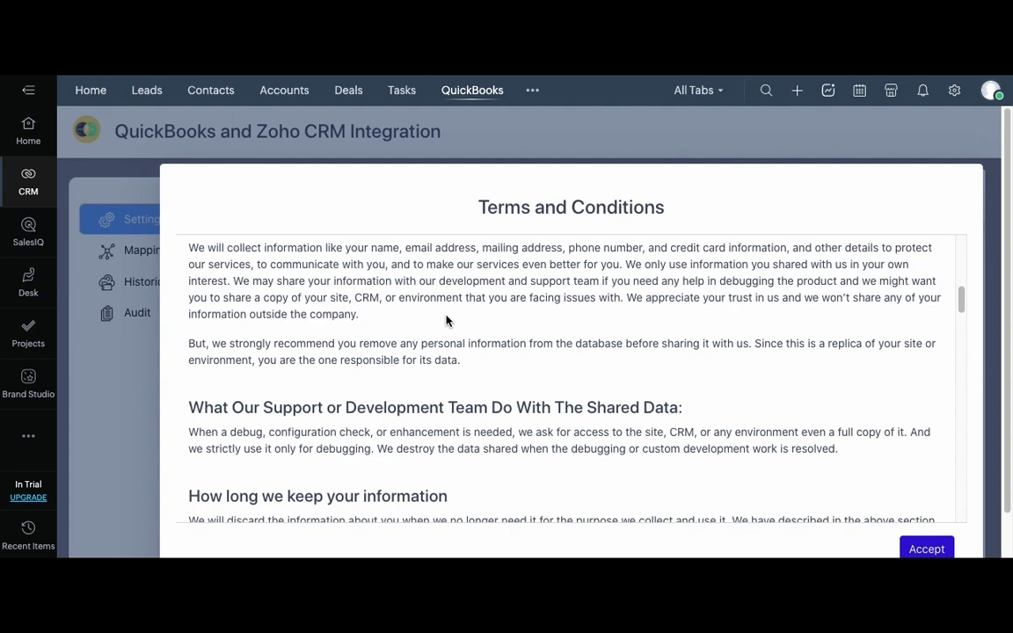
{"action": "scroll", "coordinate": [445, 321], "scroll_direction": "down", "scroll_amount": 1}
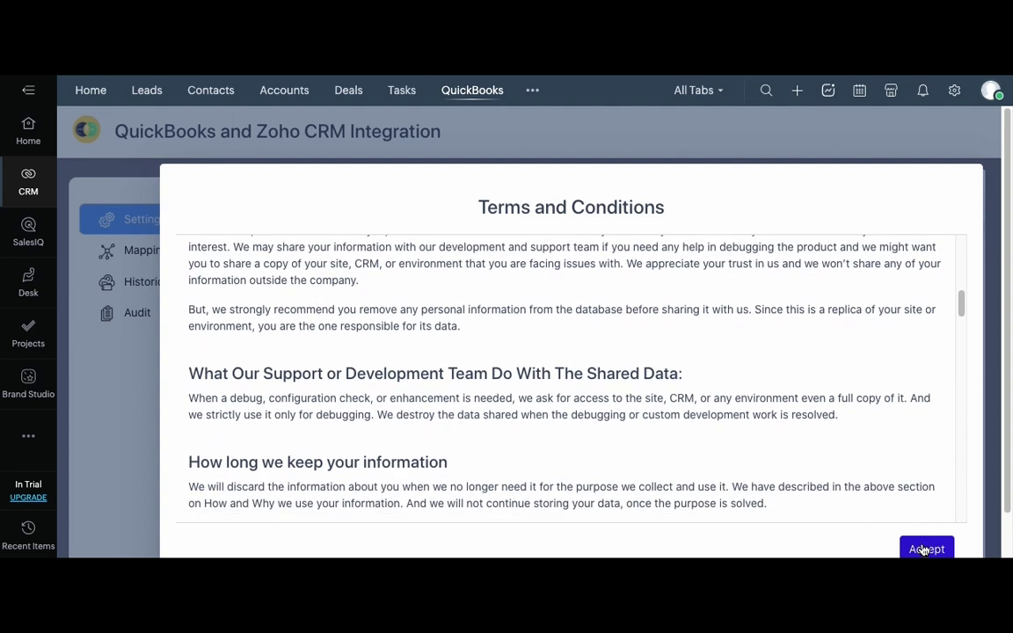
{"action": "left_click", "coordinate": [924, 548]}
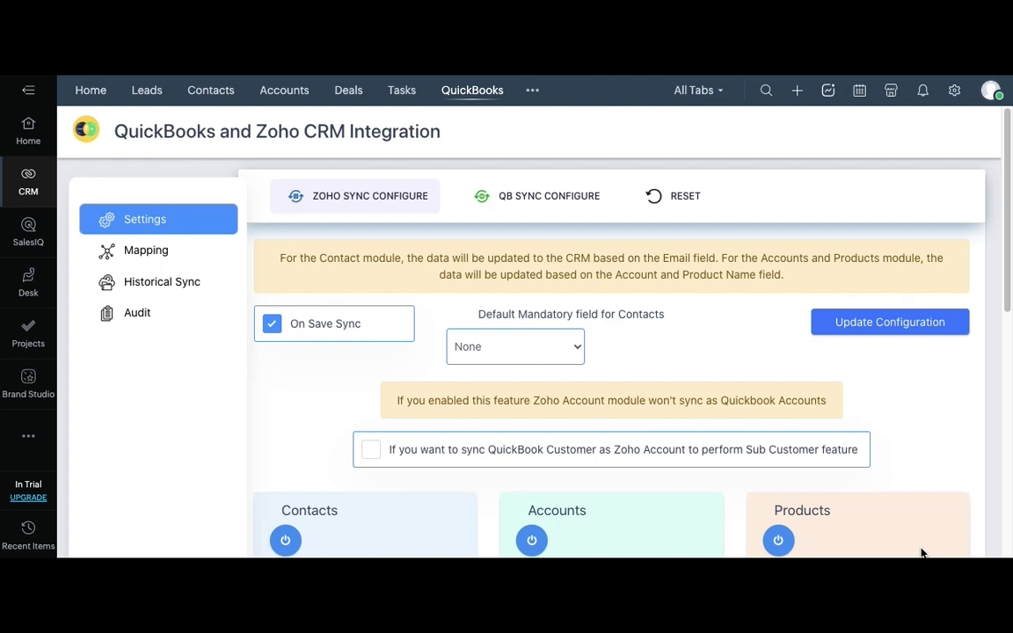
- Open the Zoho Sync Configure page and scroll to the module sync toggles
{"action": "left_click", "coordinate": [931, 435]}
{"action": "left_click", "coordinate": [324, 187]}
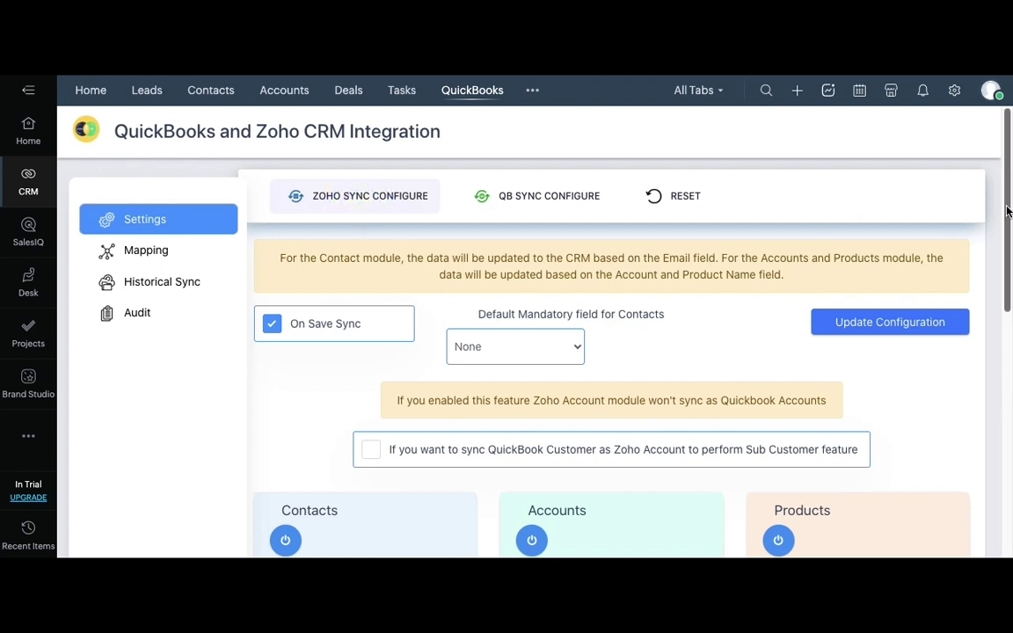
{"action": "left_click_drag", "start_coordinate": [1007, 211], "coordinate": [985, 346]}
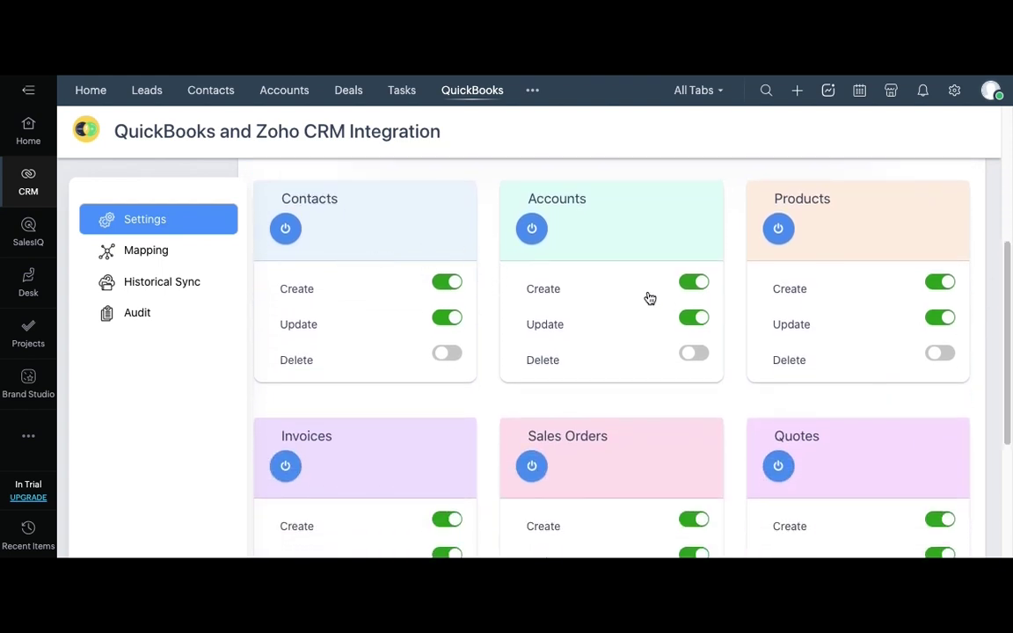
{"action": "left_click_drag", "start_coordinate": [1004, 264], "coordinate": [1001, 398]}
{"action": "scroll", "coordinate": [520, 421], "scroll_direction": "up", "scroll_amount": 2}
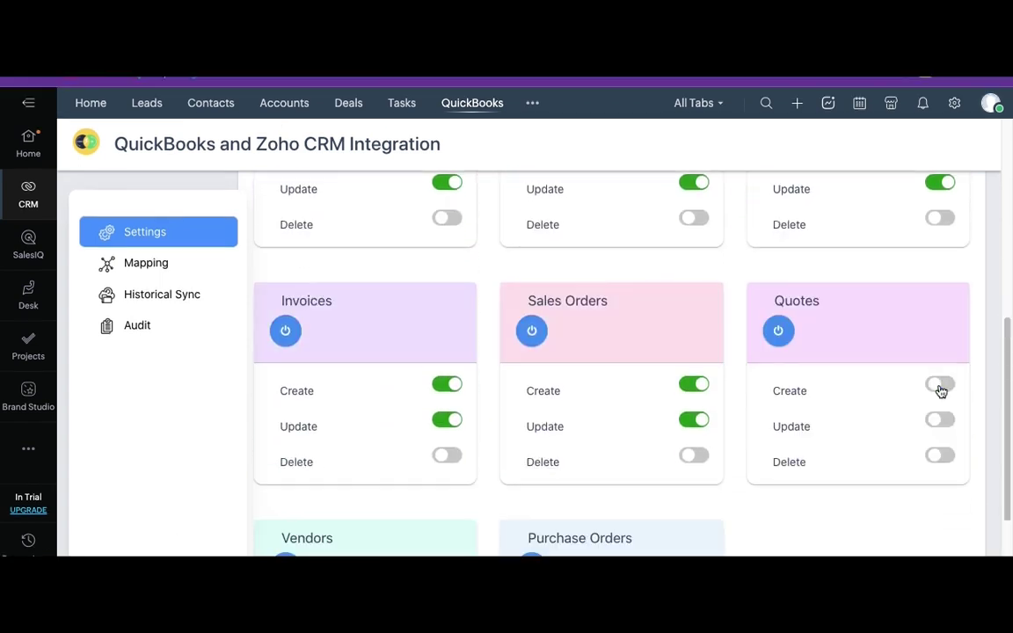
- Turn on Quotes create, update and delete syncing, and switch on all Contacts sync actions
{"action": "left_click", "coordinate": [938, 385]}
{"action": "left_click", "coordinate": [941, 420]}
{"action": "left_click", "coordinate": [942, 459]}
{"action": "scroll", "coordinate": [278, 237], "scroll_direction": "up", "scroll_amount": 3}
{"action": "left_click", "coordinate": [289, 234]}
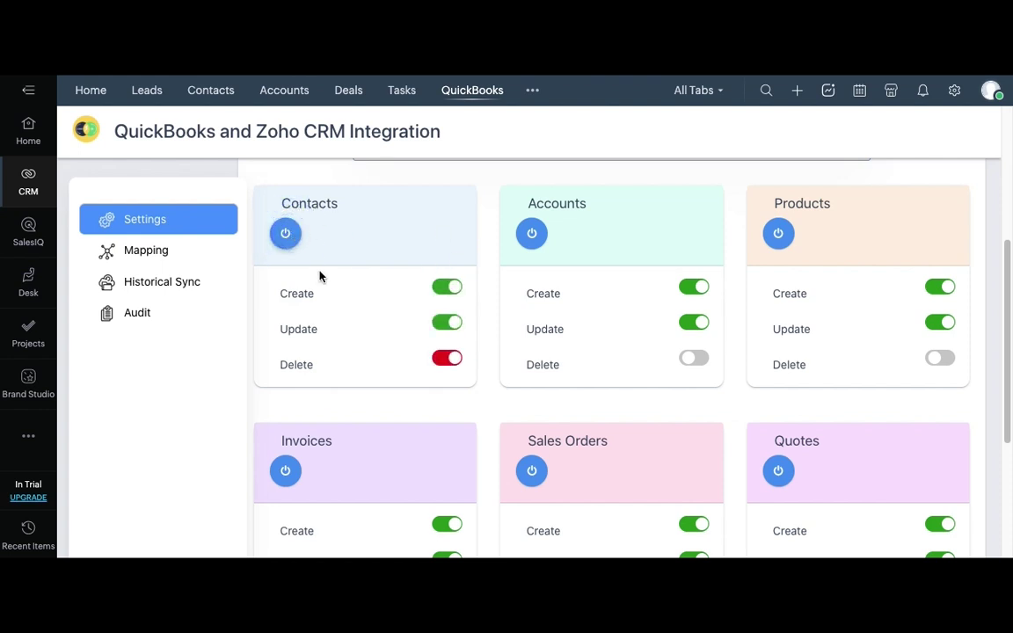
- Enable On Save Sync, make Email the mandatory Contacts field, sync customers as accounts, and save
{"action": "scroll", "coordinate": [320, 276], "scroll_direction": "up", "scroll_amount": 3}
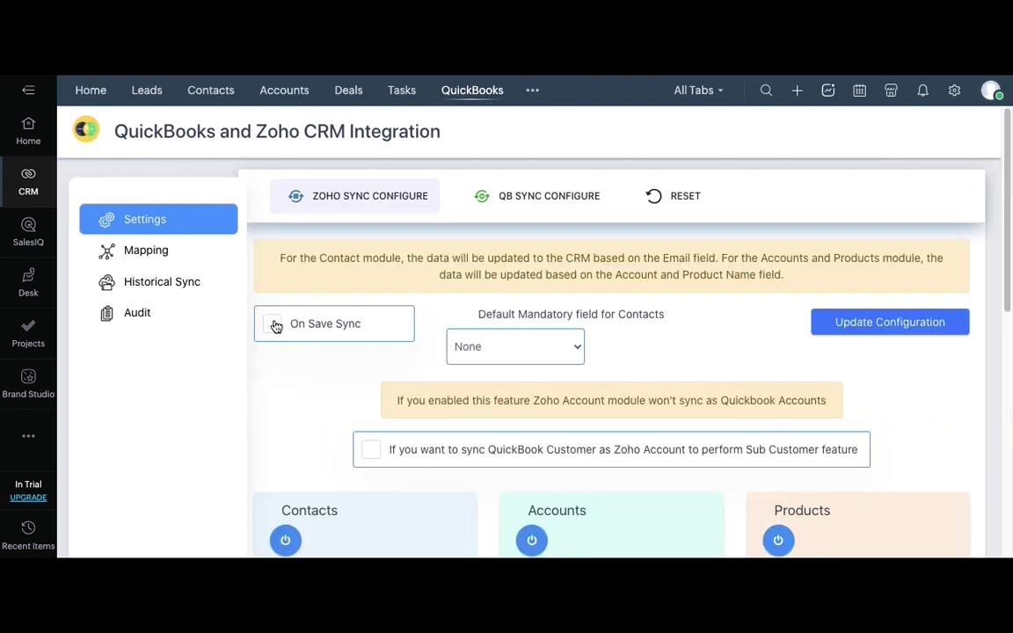
{"action": "left_click", "coordinate": [274, 326]}
{"action": "left_click", "coordinate": [557, 342]}
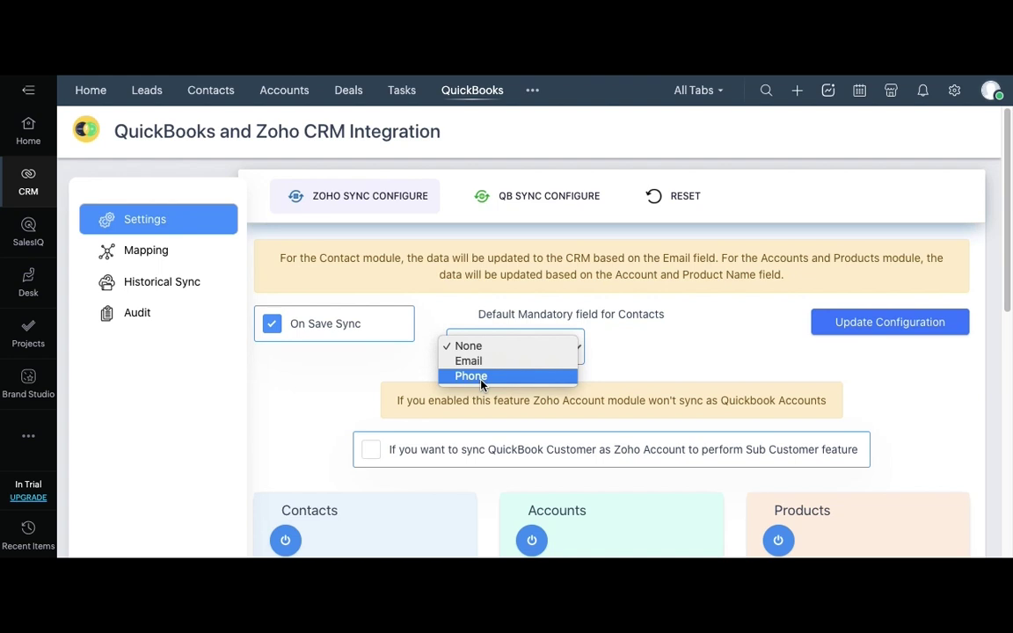
{"action": "left_click", "coordinate": [473, 362]}
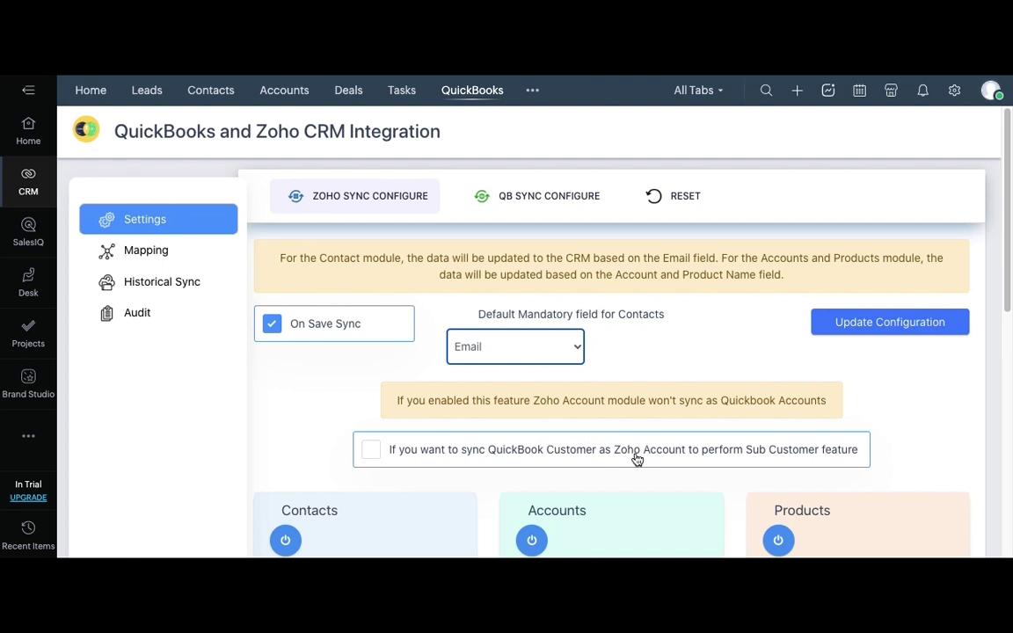
{"action": "left_click", "coordinate": [370, 457]}
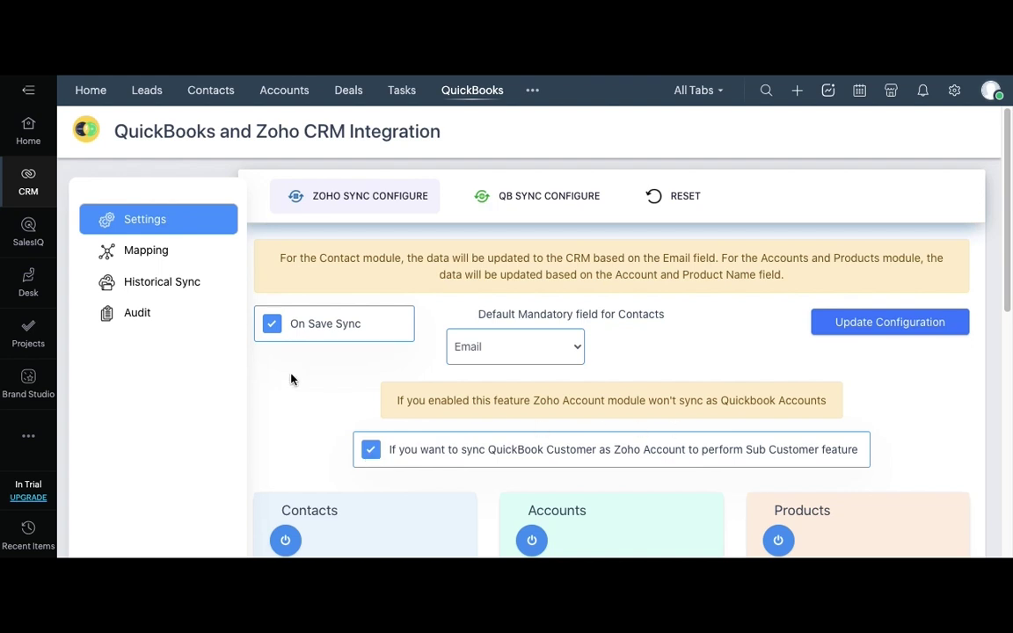
{"action": "left_click", "coordinate": [868, 328]}
- On the QuickBooks side, allow sync, enable Contacts create, disable Contacts delete, and enable Accounts Cron Sync
{"action": "left_click", "coordinate": [505, 202]}
{"action": "left_click", "coordinate": [273, 325]}
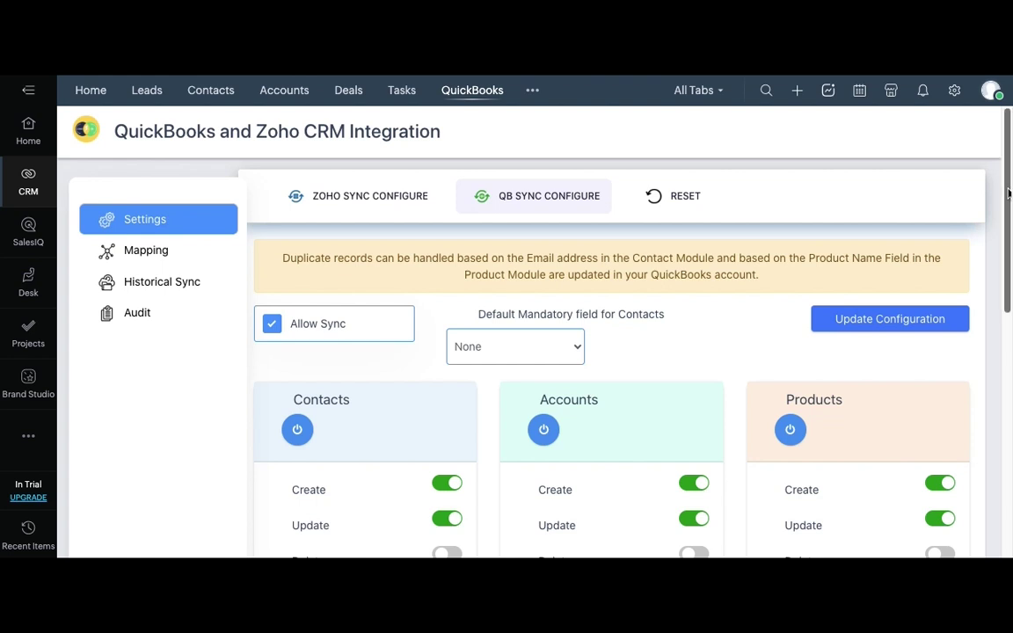
{"action": "left_click_drag", "start_coordinate": [1008, 189], "coordinate": [999, 282]}
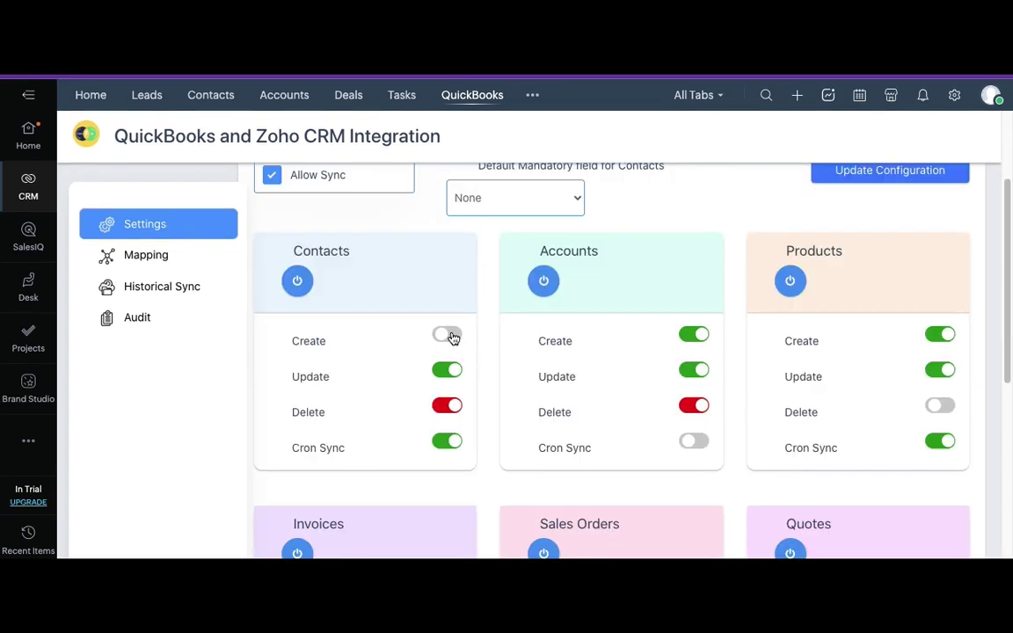
{"action": "left_click", "coordinate": [450, 337]}
{"action": "left_click", "coordinate": [444, 408]}
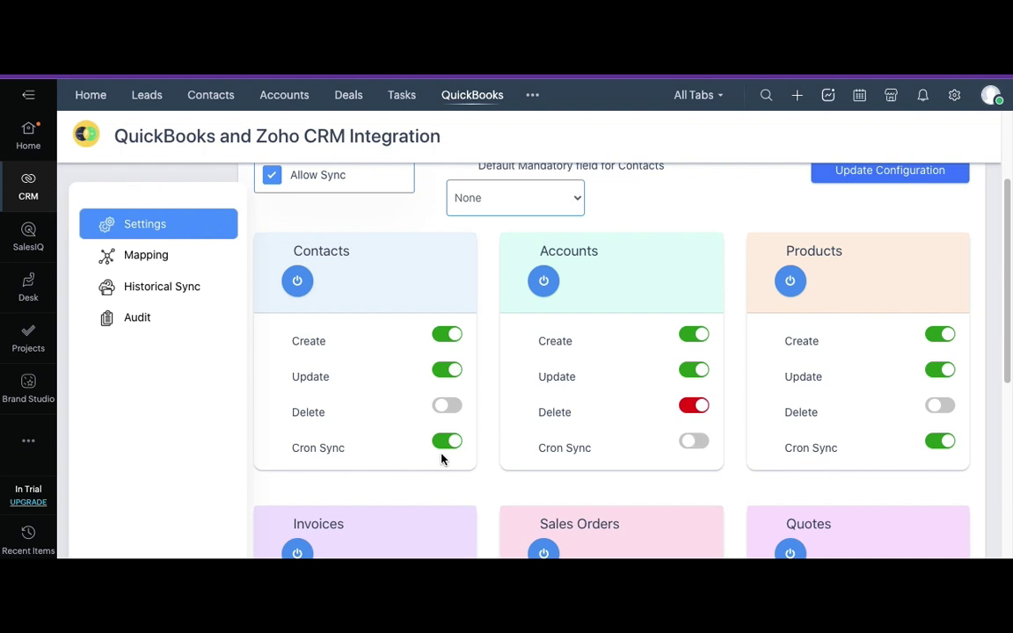
{"action": "left_click", "coordinate": [697, 442]}
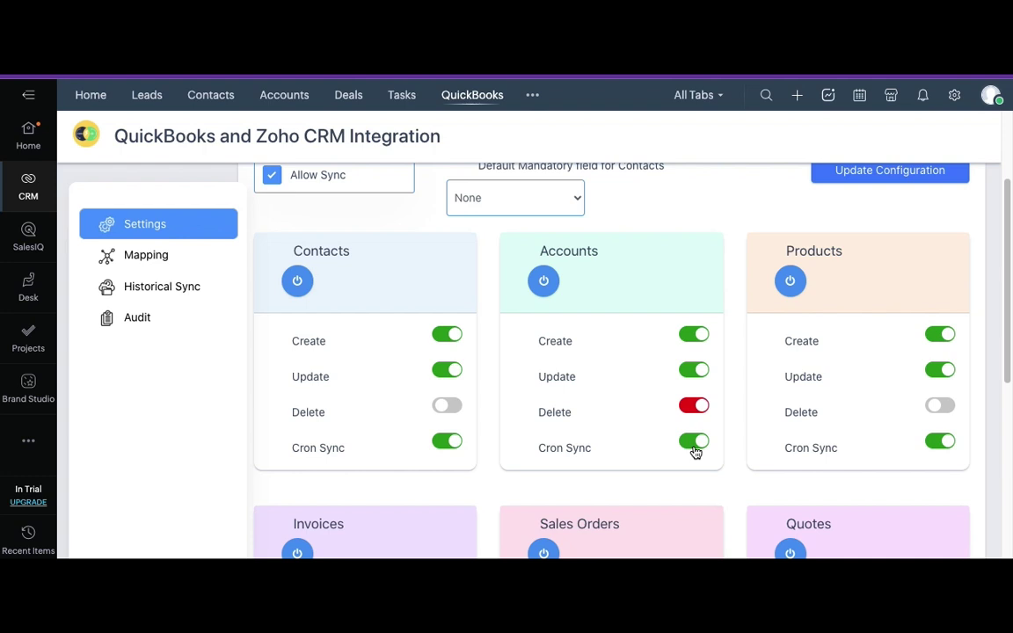
- Toggle Products syncing off and back on, then save the sync configuration
{"action": "left_click", "coordinate": [790, 278]}
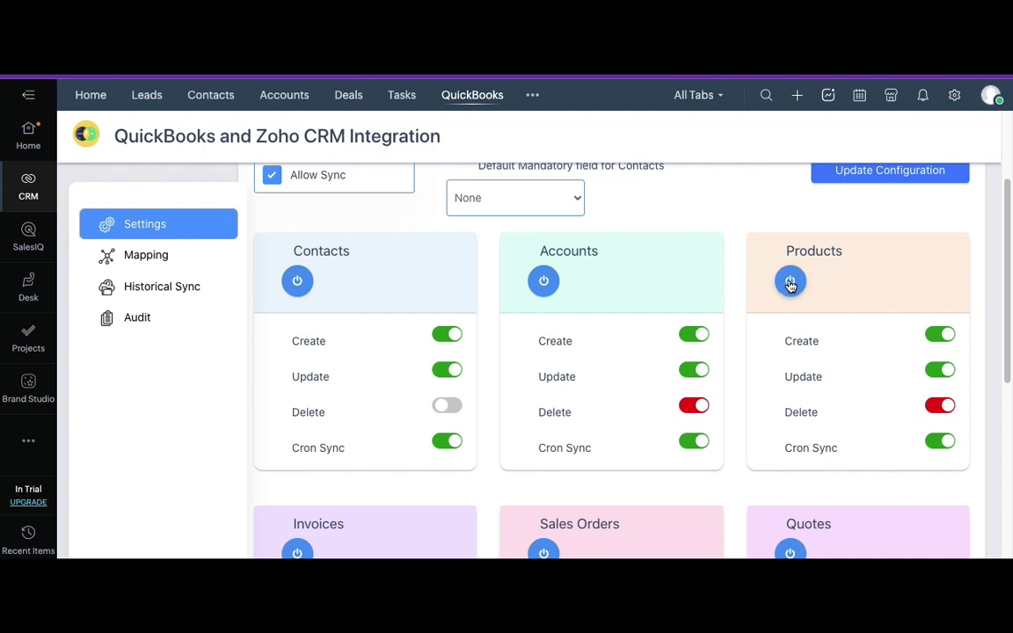
{"action": "left_click", "coordinate": [789, 280]}
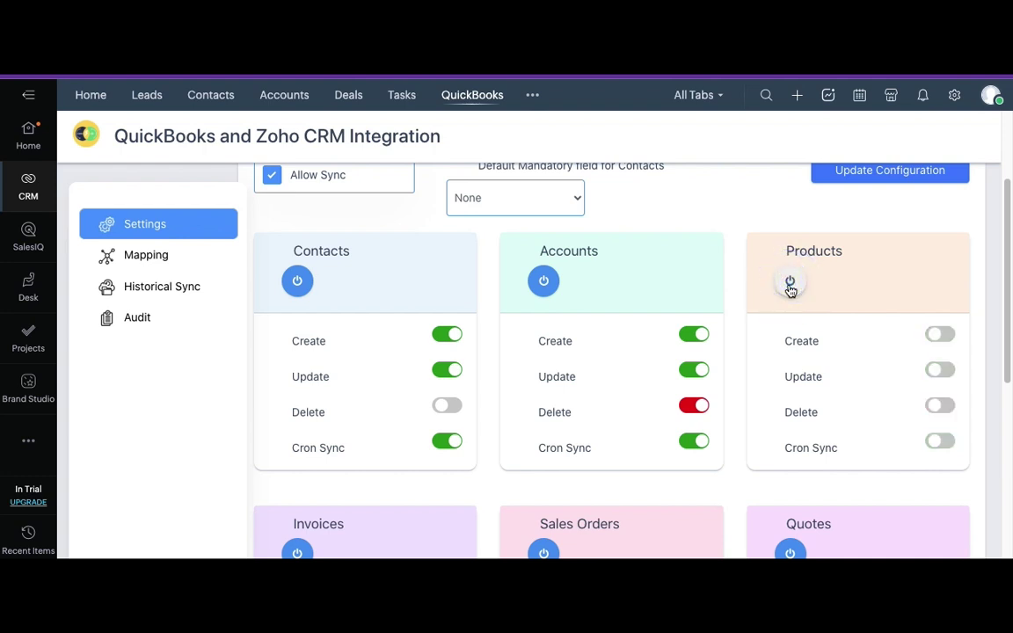
{"action": "left_click", "coordinate": [789, 282]}
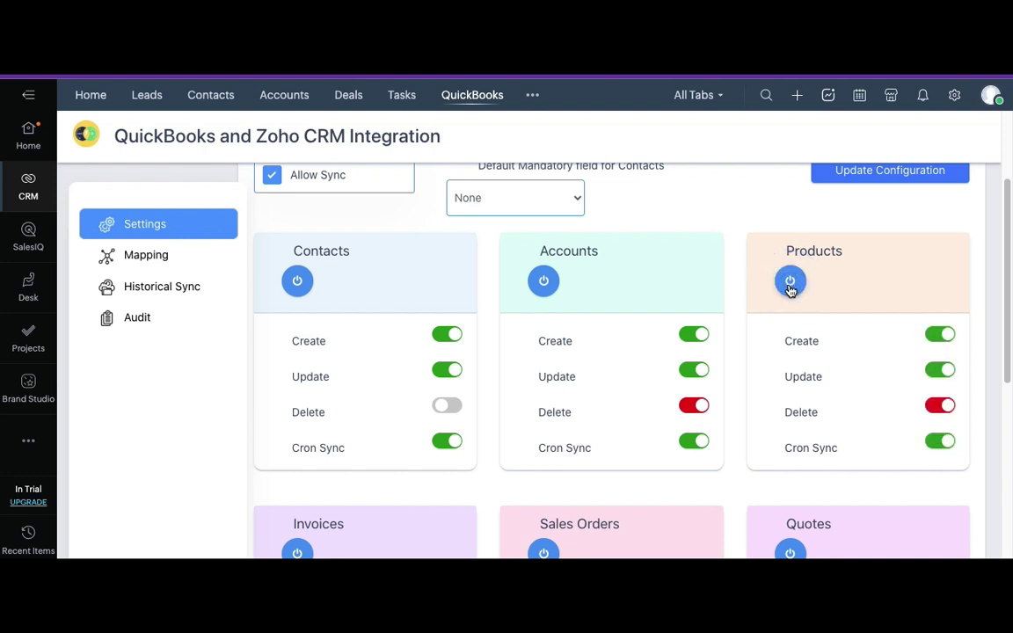
{"action": "left_click", "coordinate": [877, 172]}
{"action": "scroll", "coordinate": [668, 200], "scroll_direction": "up", "scroll_amount": 3}
{"action": "left_click", "coordinate": [670, 195]}
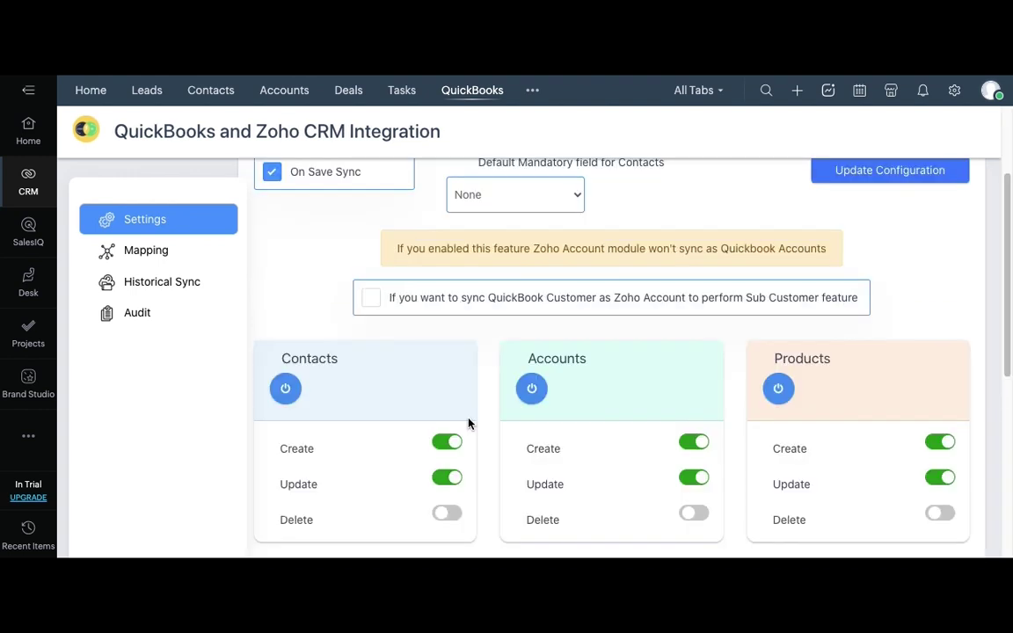
- Go to the INVOICE field mappings and scroll down to the Description field
{"action": "left_click", "coordinate": [146, 217]}
{"action": "left_click", "coordinate": [151, 245]}
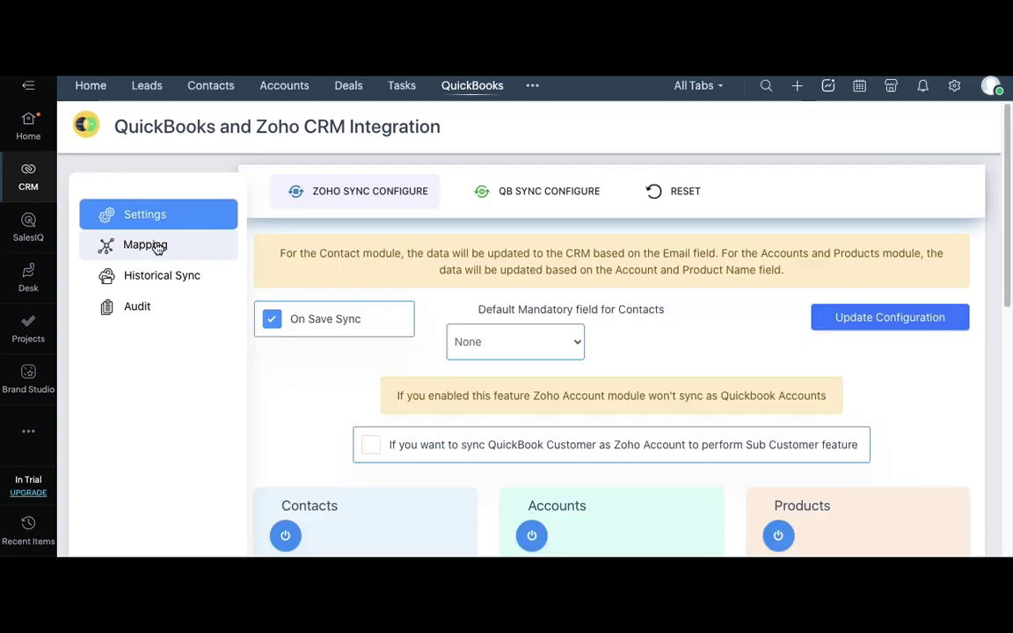
{"action": "left_click", "coordinate": [156, 246]}
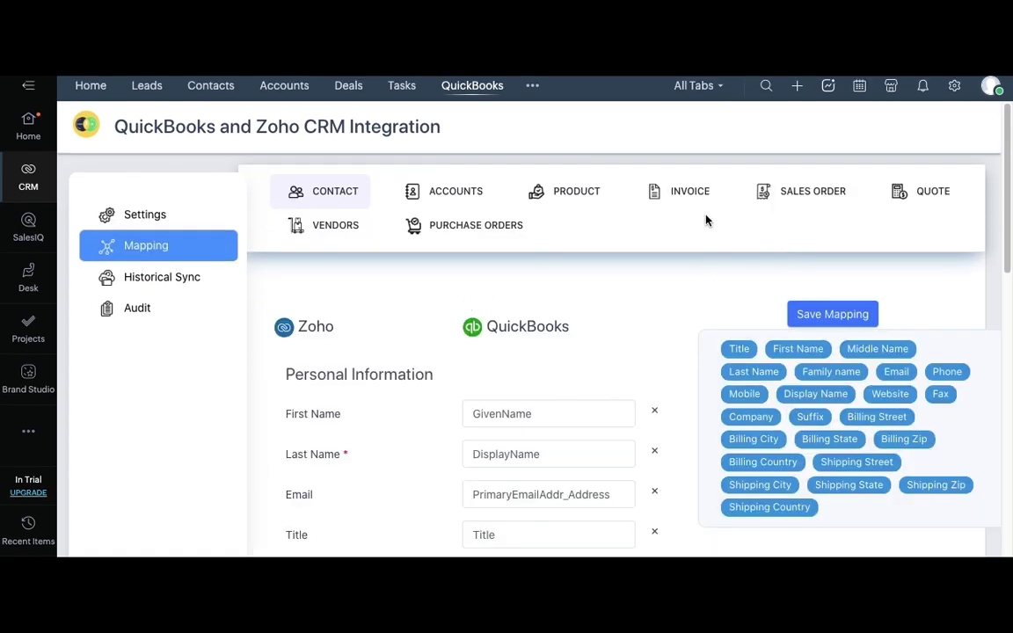
{"action": "left_click", "coordinate": [699, 192]}
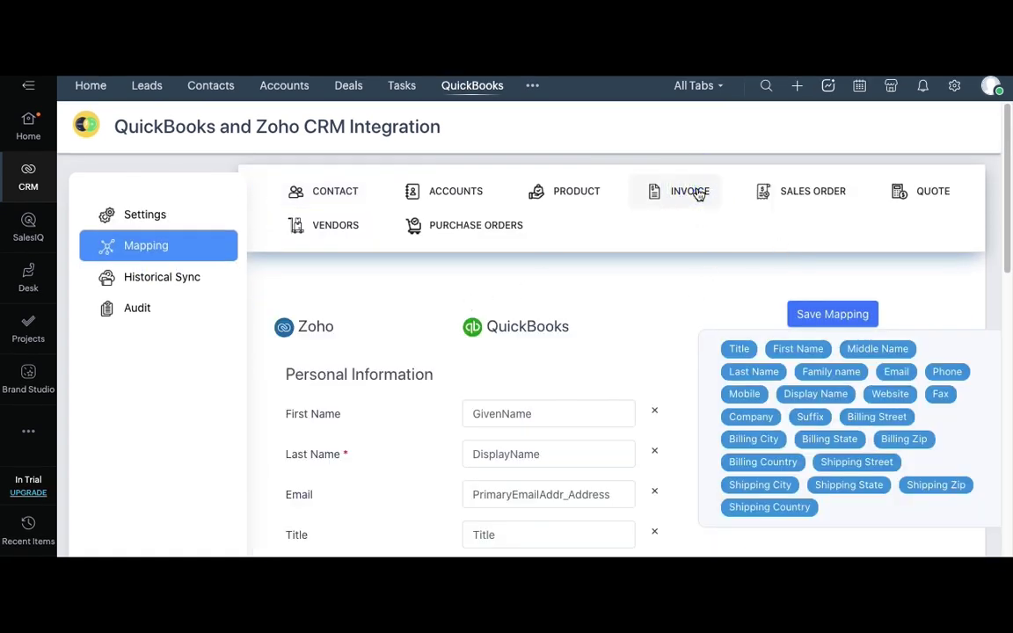
{"action": "scroll", "coordinate": [615, 352], "scroll_direction": "down", "scroll_amount": 3}
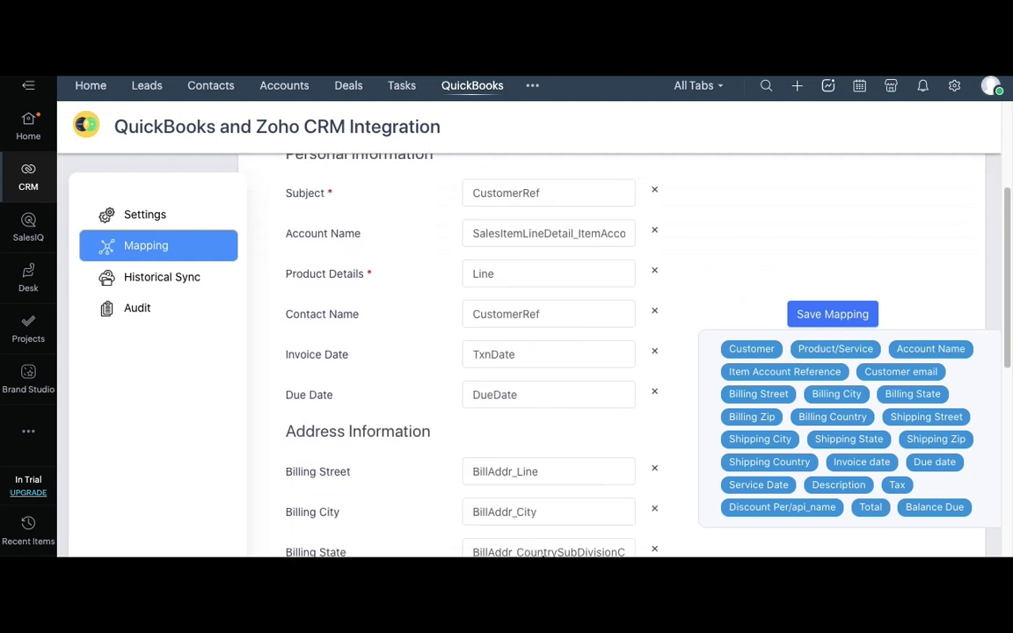
{"action": "scroll", "coordinate": [542, 554], "scroll_direction": "down", "scroll_amount": 2}
{"action": "scroll", "coordinate": [543, 554], "scroll_direction": "down", "scroll_amount": 3}
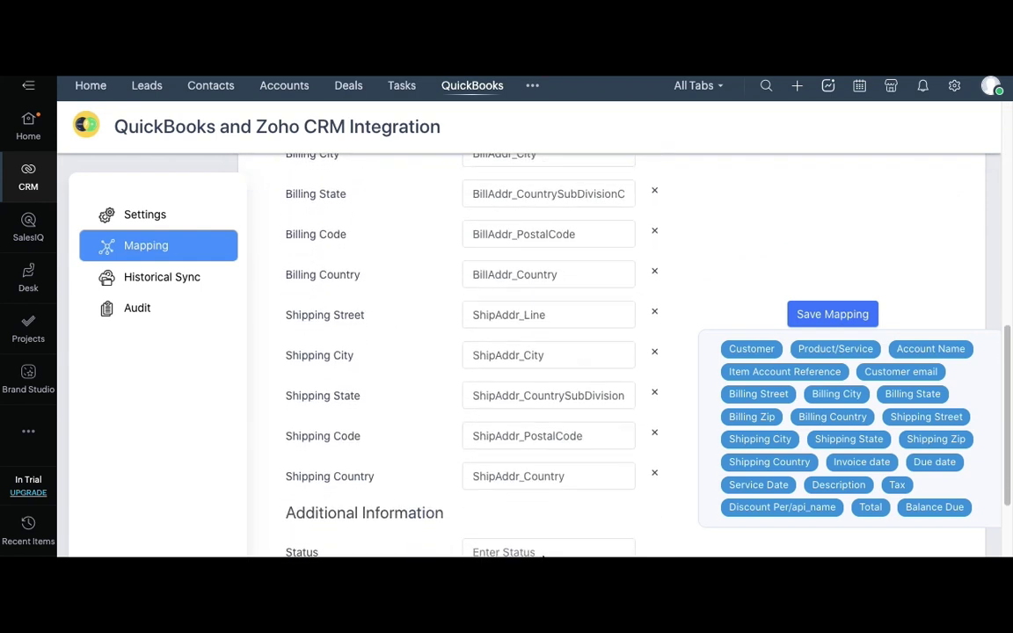
{"action": "scroll", "coordinate": [542, 554], "scroll_direction": "down", "scroll_amount": 1}
{"action": "scroll", "coordinate": [543, 554], "scroll_direction": "down", "scroll_amount": 1}
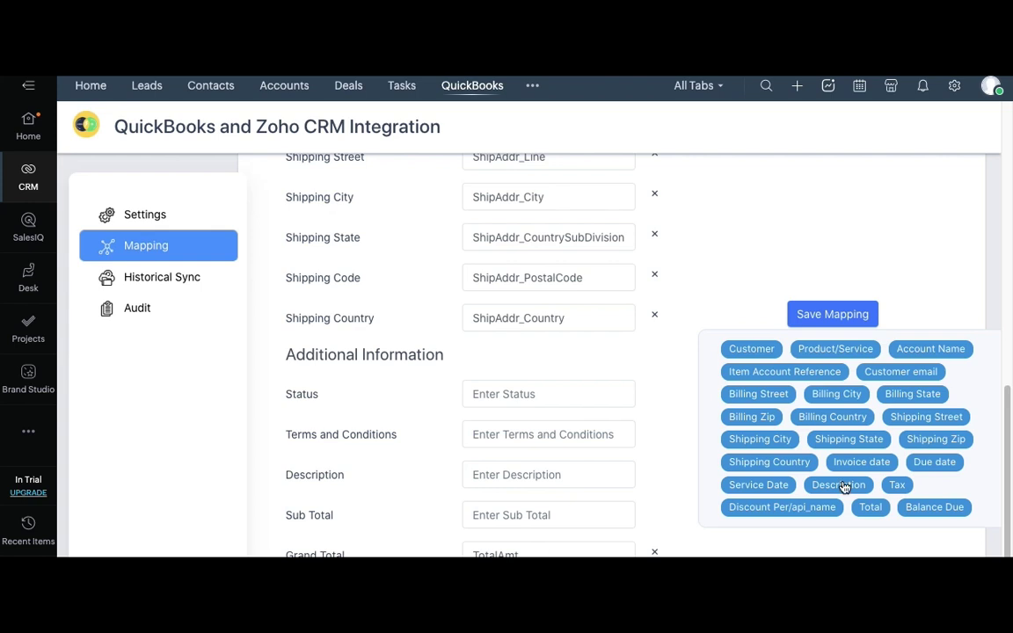
- Map Description onto the QuickBooks Description field and save the invoice mapping
{"action": "left_click_drag", "start_coordinate": [842, 486], "coordinate": [558, 500]}
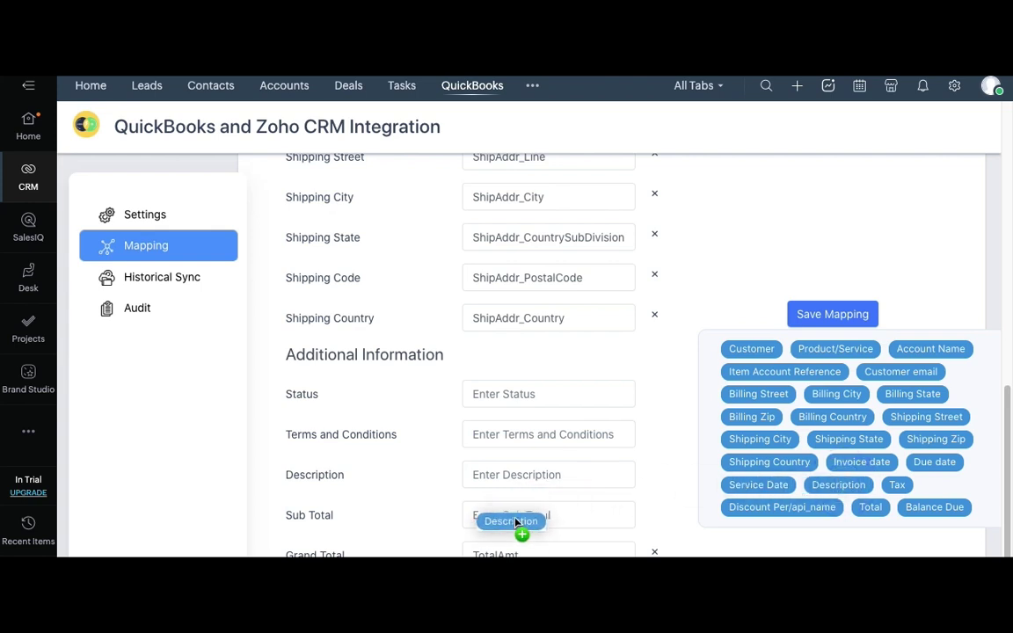
{"action": "left_click_drag", "start_coordinate": [558, 500], "coordinate": [505, 478]}
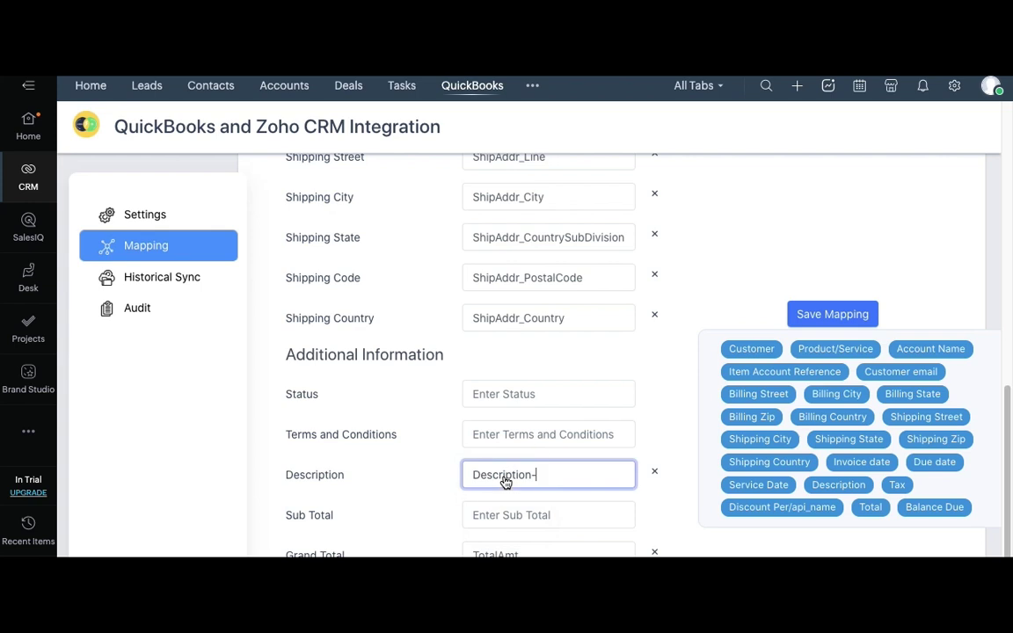
{"action": "scroll", "coordinate": [879, 352], "scroll_direction": "up", "scroll_amount": 10}
{"action": "left_click", "coordinate": [841, 314]}
{"action": "type", "text": "In"}
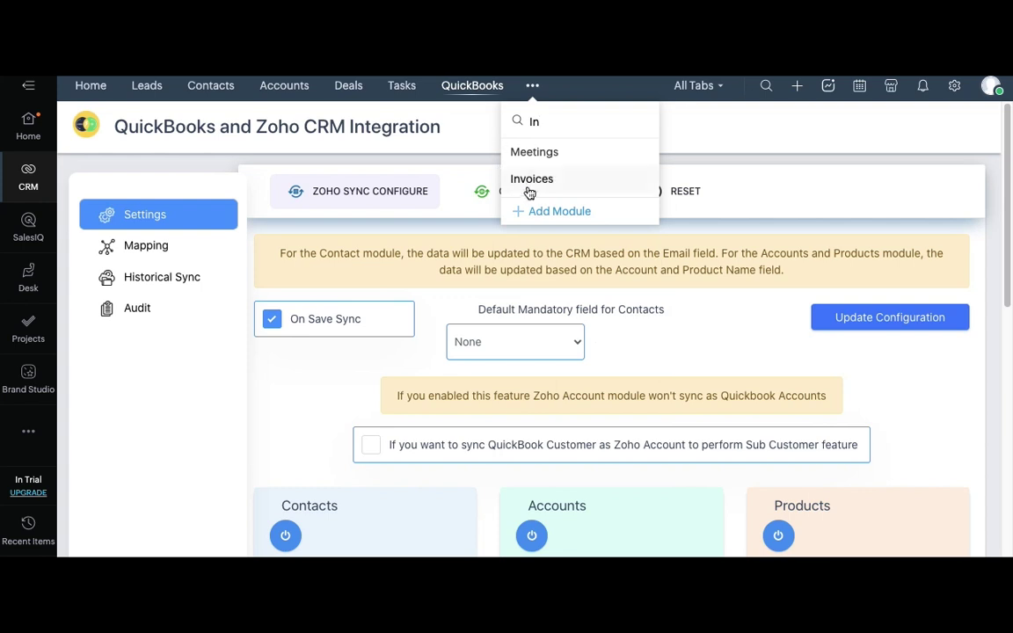
- Create and save invoice 'Invoice for iphone Max' for account Truhlar And Truhlar (Sample), totaling 1438.8
{"action": "left_click", "coordinate": [534, 179]}
{"action": "left_click", "coordinate": [830, 120]}
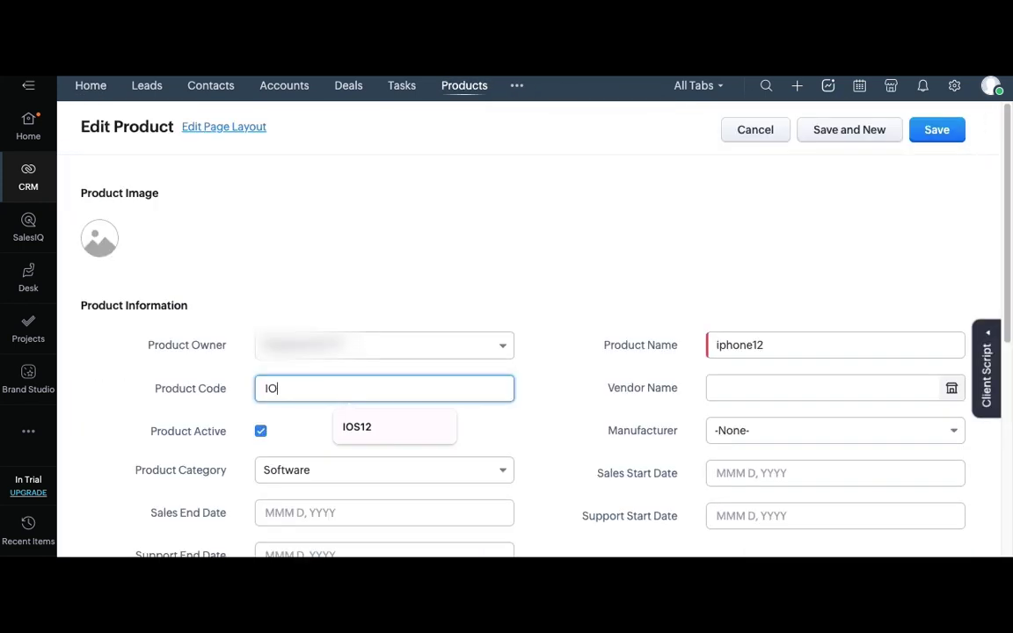
{"action": "type", "text": "Invoice for iphone Max"}
{"action": "left_click", "coordinate": [369, 445]}
{"action": "left_click", "coordinate": [313, 266]}
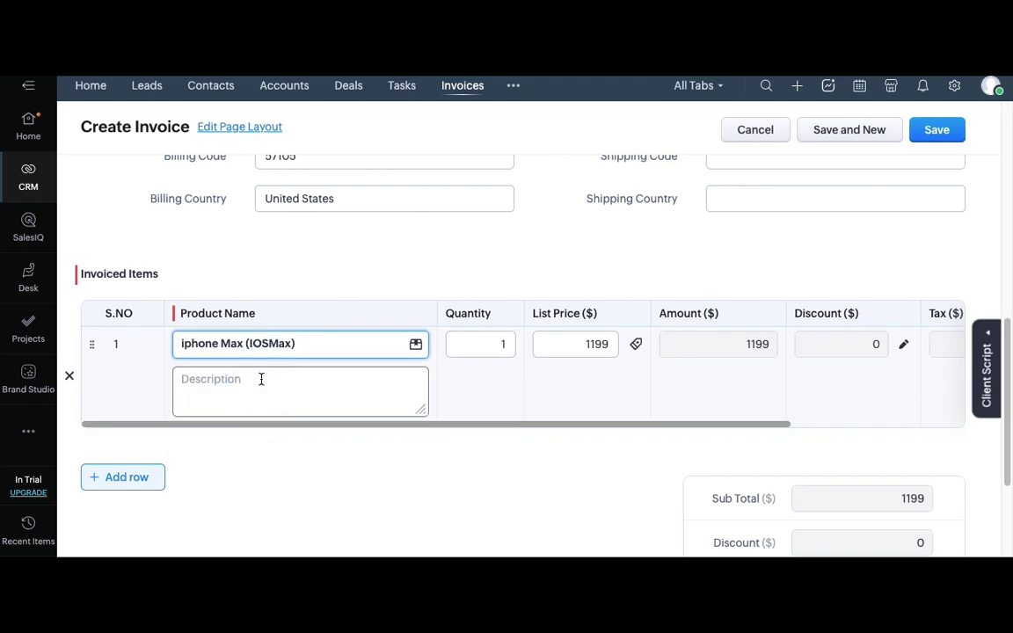
{"action": "scroll", "coordinate": [470, 436], "scroll_direction": "down", "scroll_amount": 4}
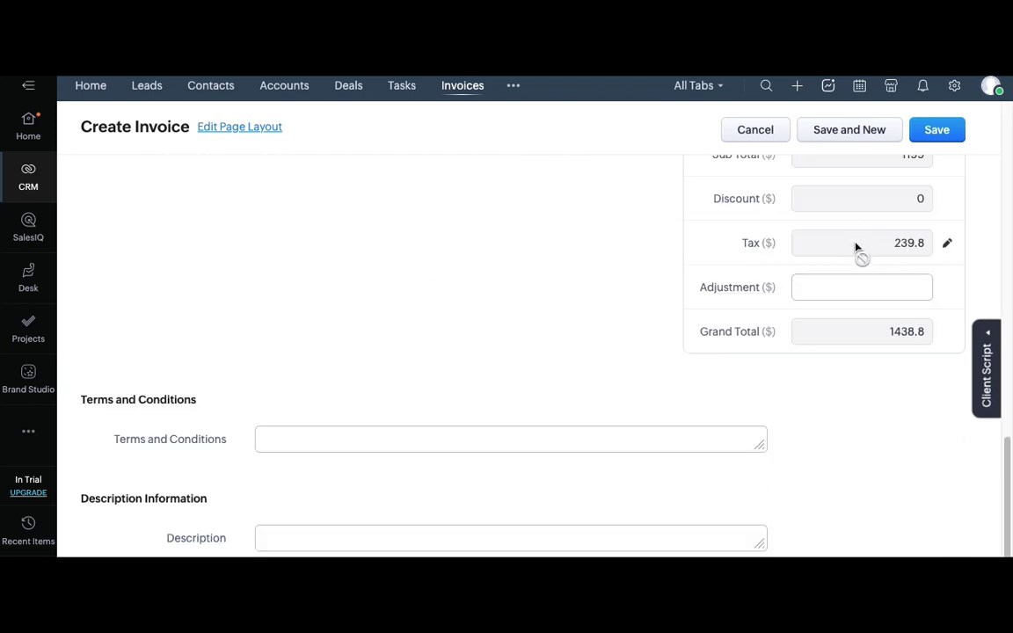
{"action": "left_click", "coordinate": [935, 132]}
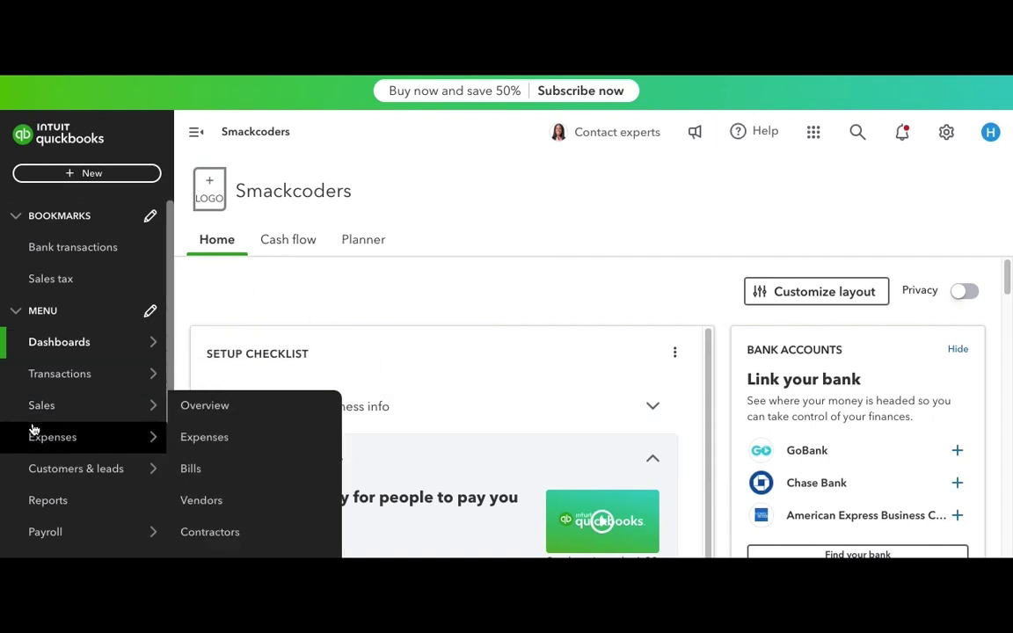
{"action": "mouse_move", "coordinate": [42, 406]}
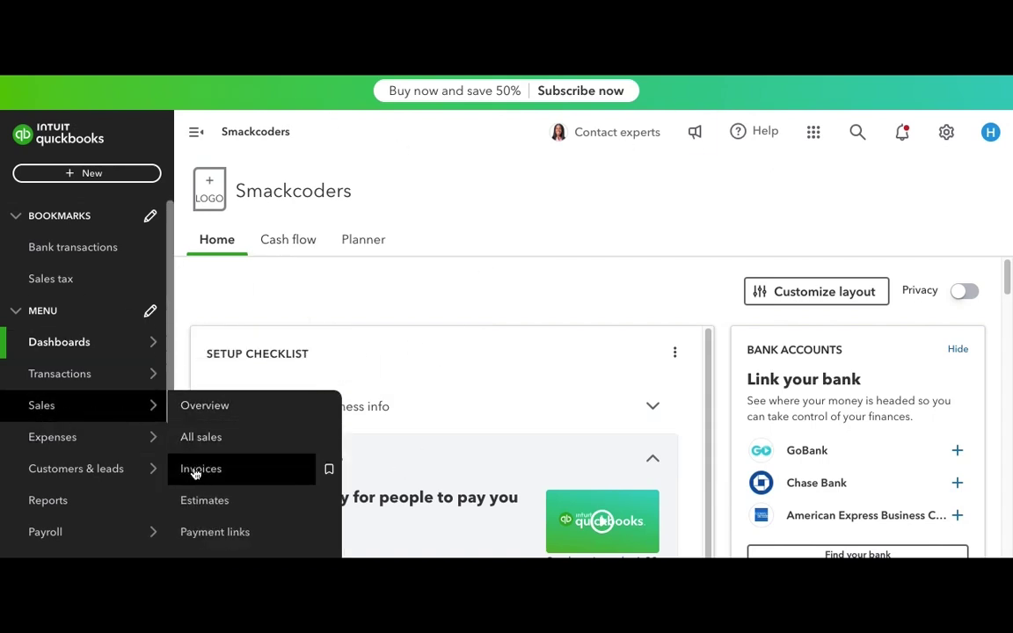
- Open the QuickBooks Online invoices list to find the synced $1,438.80 invoice
{"action": "left_click", "coordinate": [196, 471]}
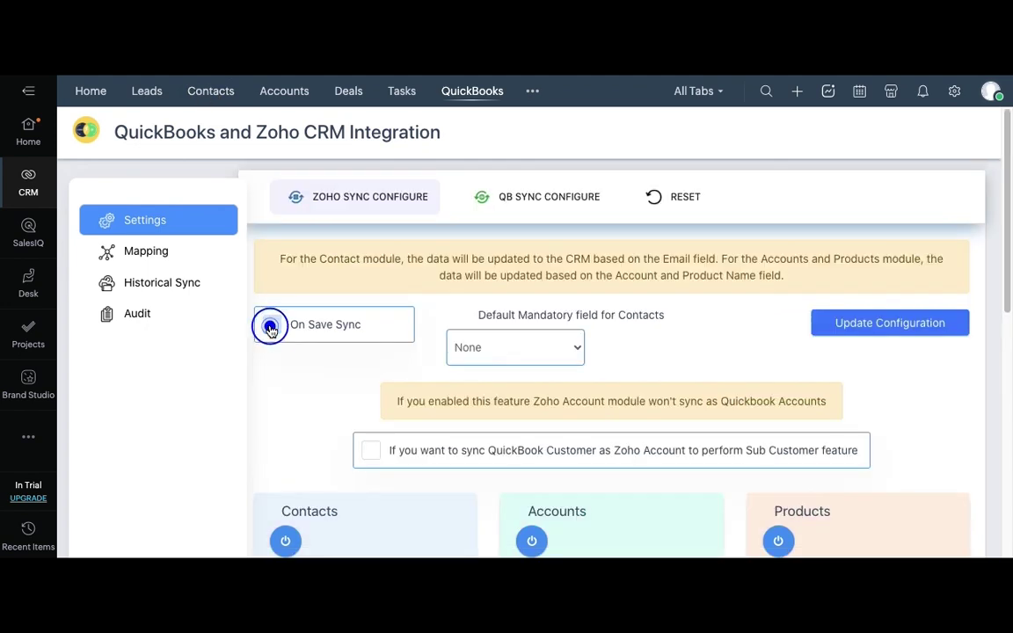
- Disable On Save Sync, update the configuration, and copy a contact record to QuickBooks
{"action": "left_click", "coordinate": [272, 327]}
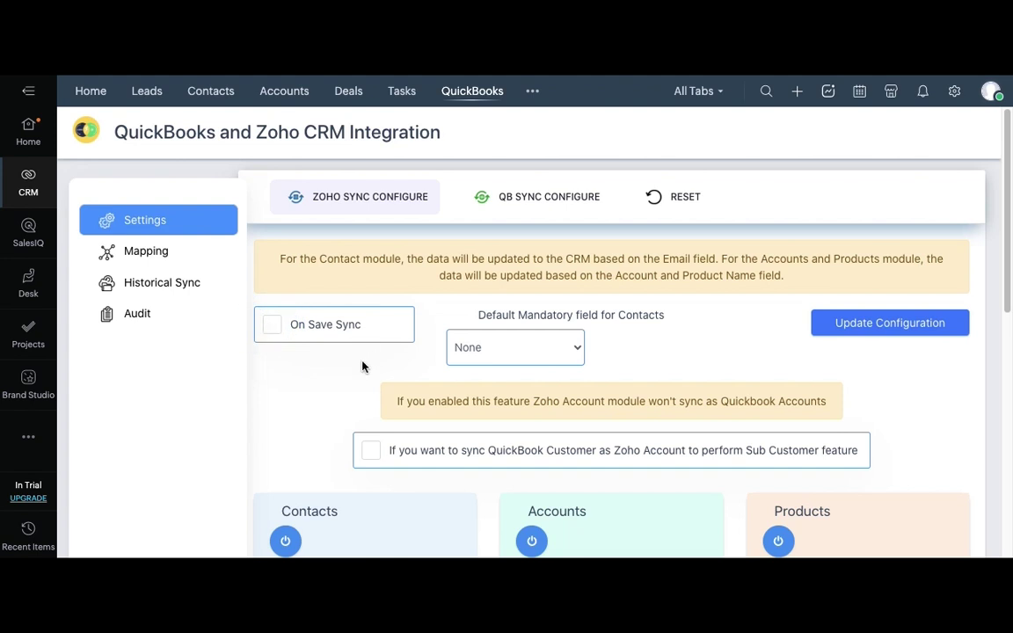
{"action": "left_click", "coordinate": [827, 323]}
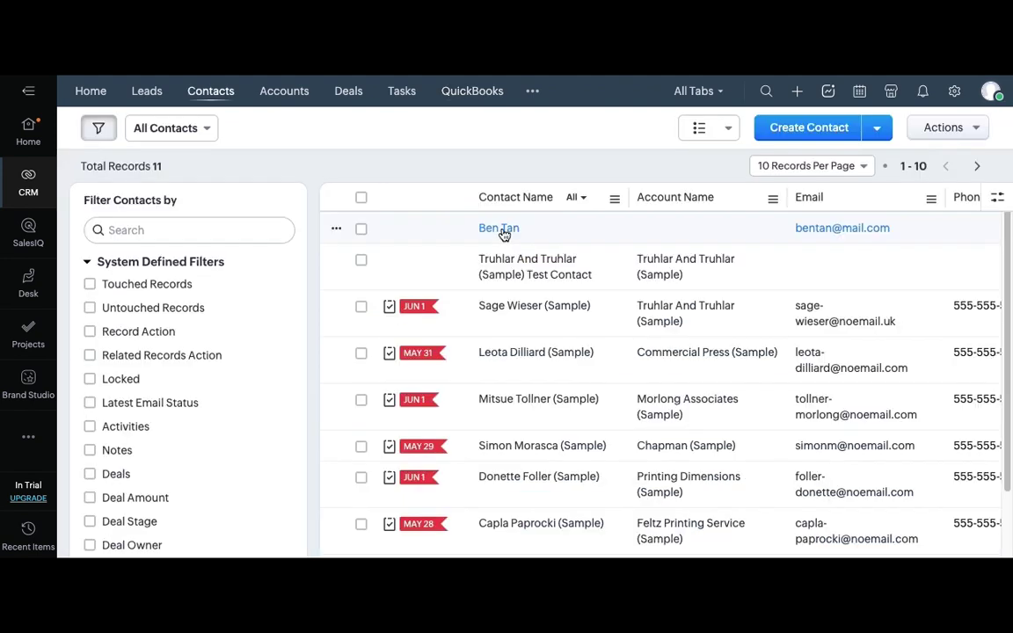
{"action": "left_click", "coordinate": [504, 229]}
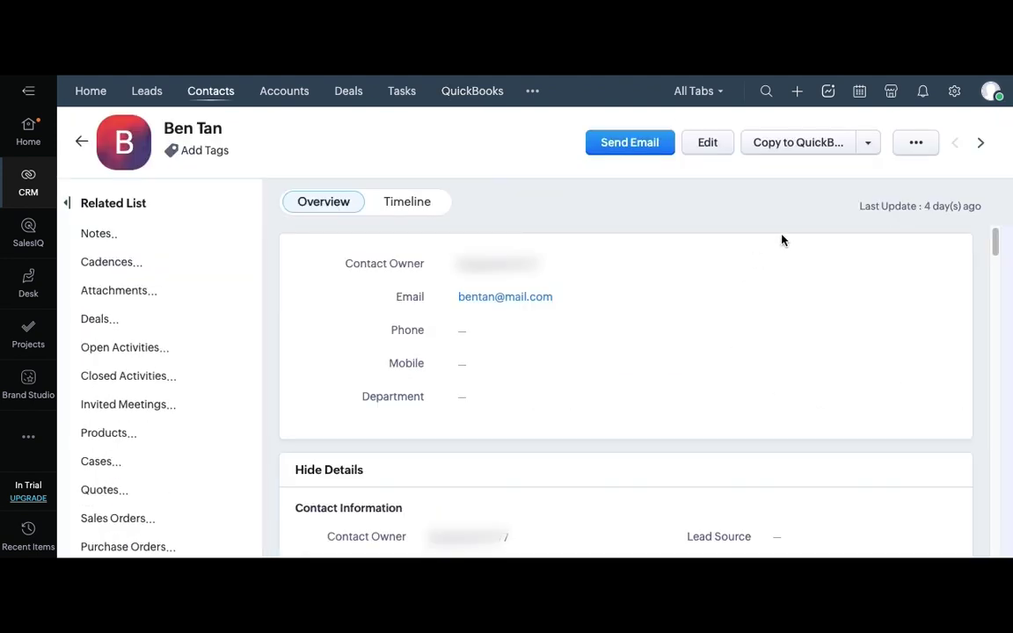
{"action": "left_click", "coordinate": [773, 150]}
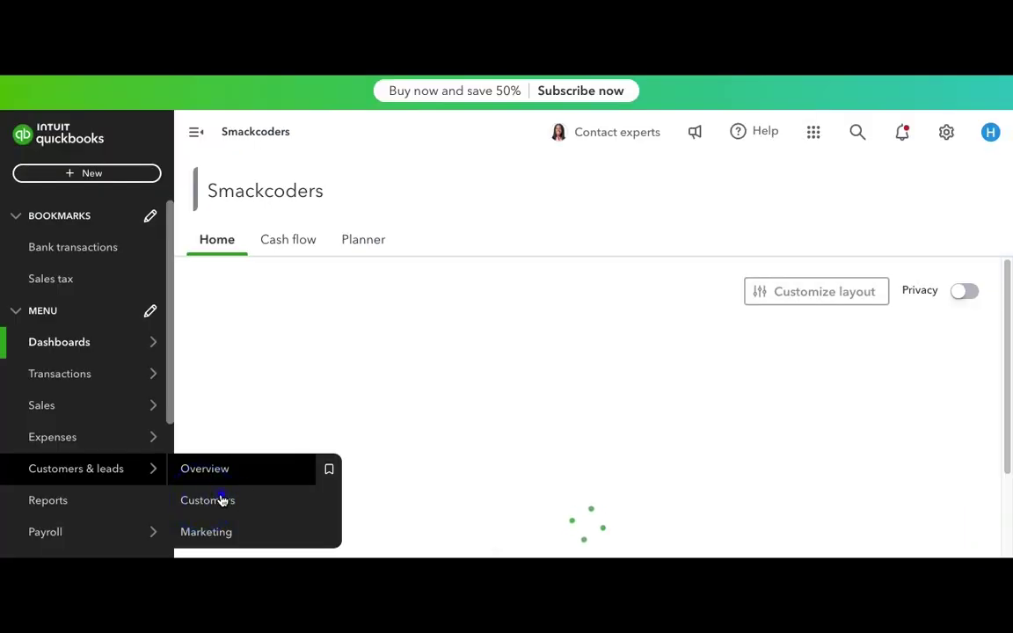
- Check the QuickBooks customers list for the copied contact, then go to Zoho's Historical Sync page
{"action": "left_click", "coordinate": [221, 499]}
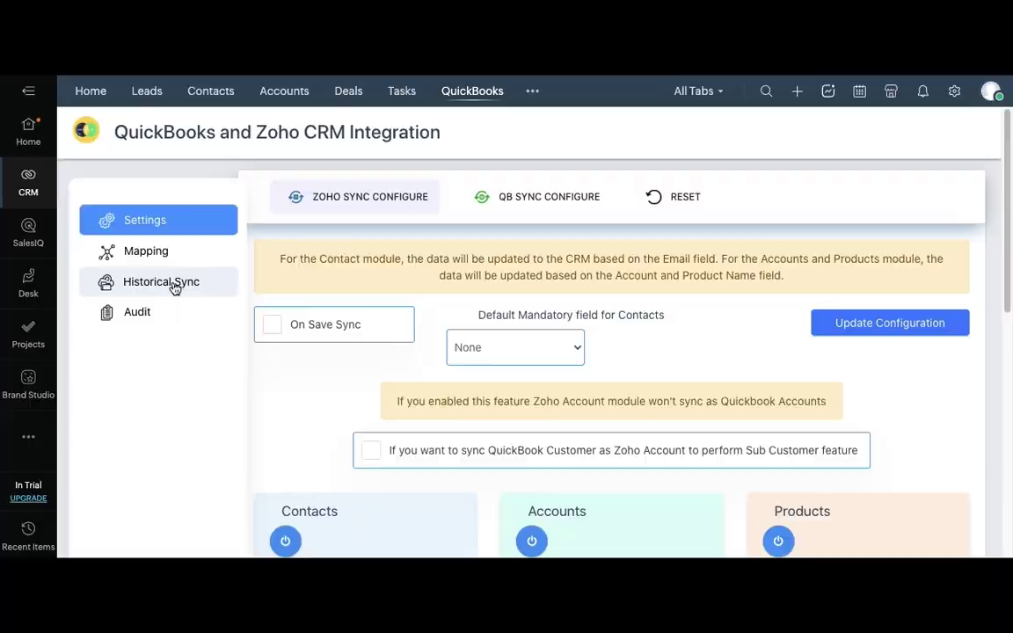
{"action": "left_click", "coordinate": [174, 285]}
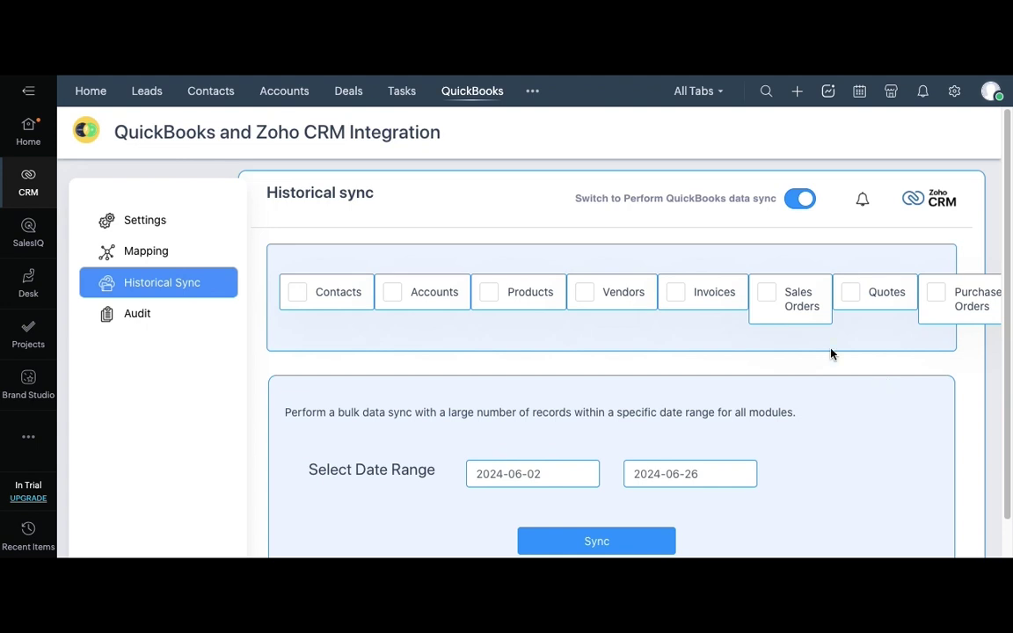
- Sync Contacts and Invoices, not Accounts, to QuickBooks for 2024-06-01 to 2024-06-30
{"action": "left_click", "coordinate": [802, 201]}
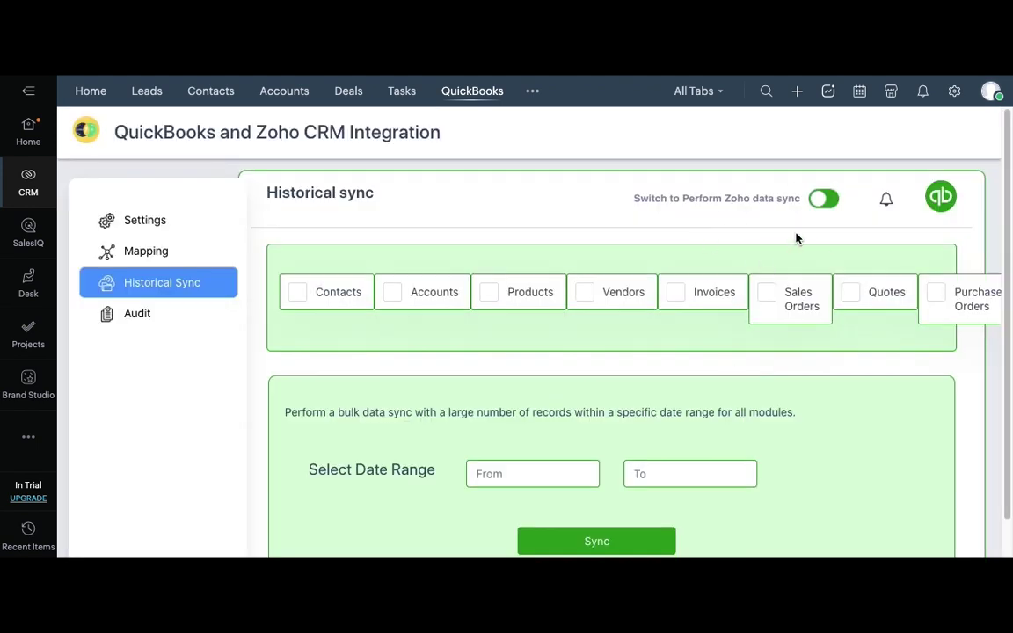
{"action": "left_click", "coordinate": [831, 199]}
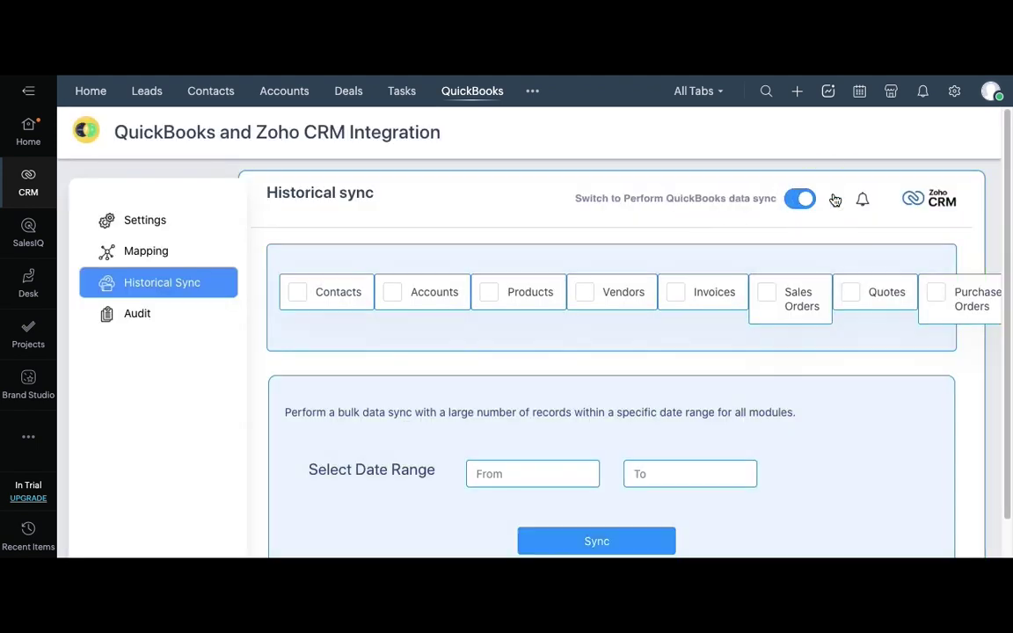
{"action": "left_click", "coordinate": [299, 293]}
{"action": "left_click", "coordinate": [393, 298]}
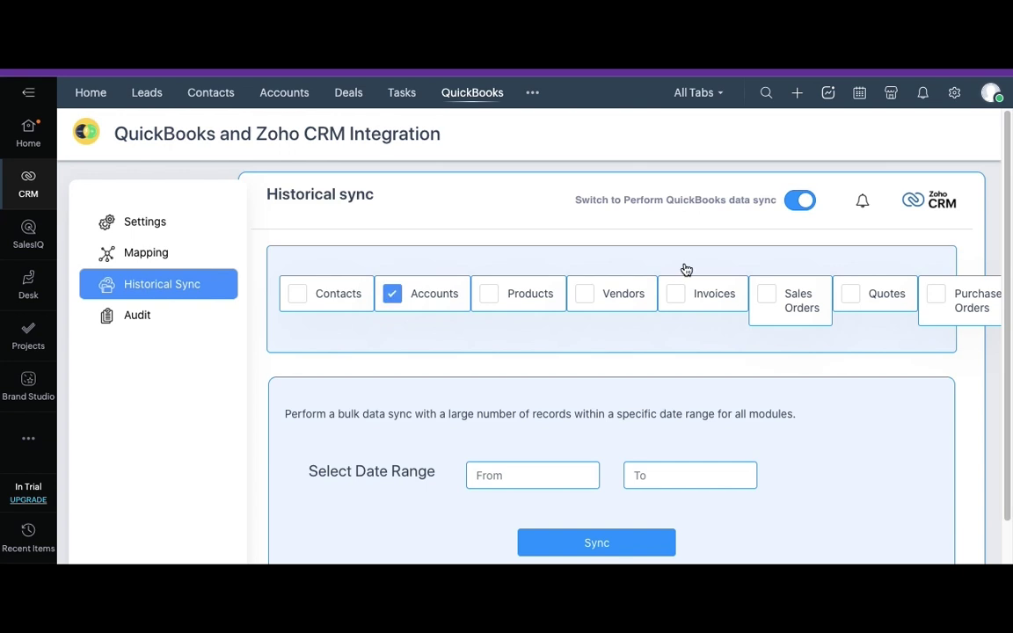
{"action": "left_click", "coordinate": [674, 296]}
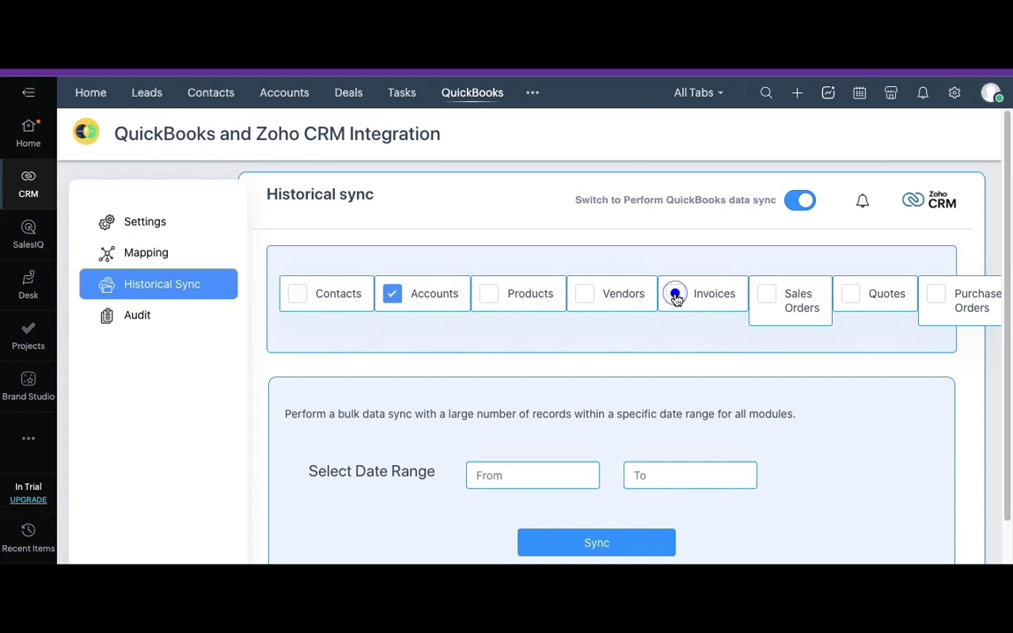
{"action": "left_click", "coordinate": [383, 288]}
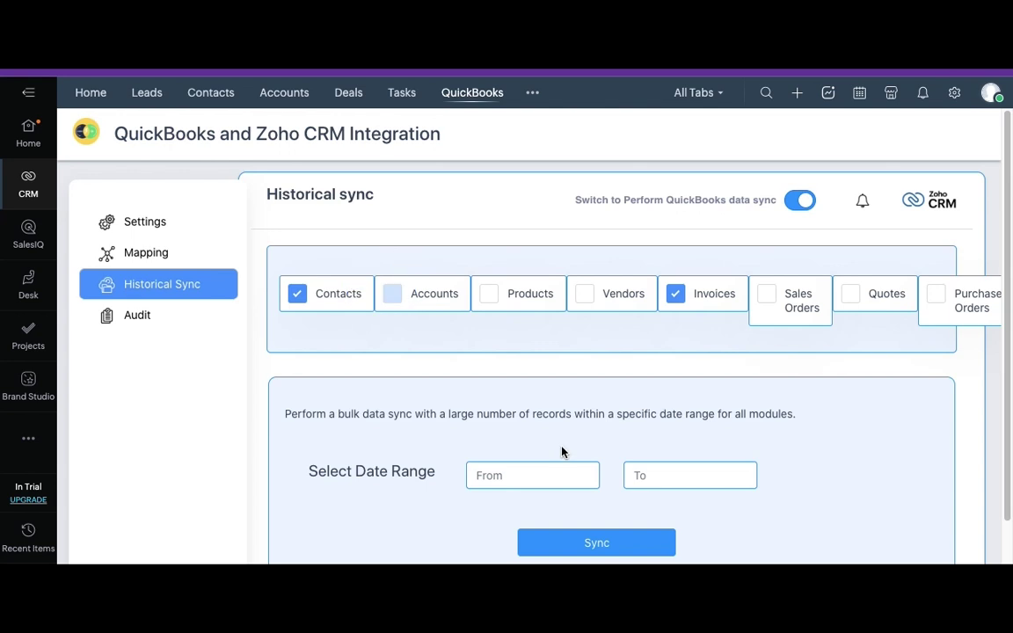
{"action": "left_click", "coordinate": [566, 479]}
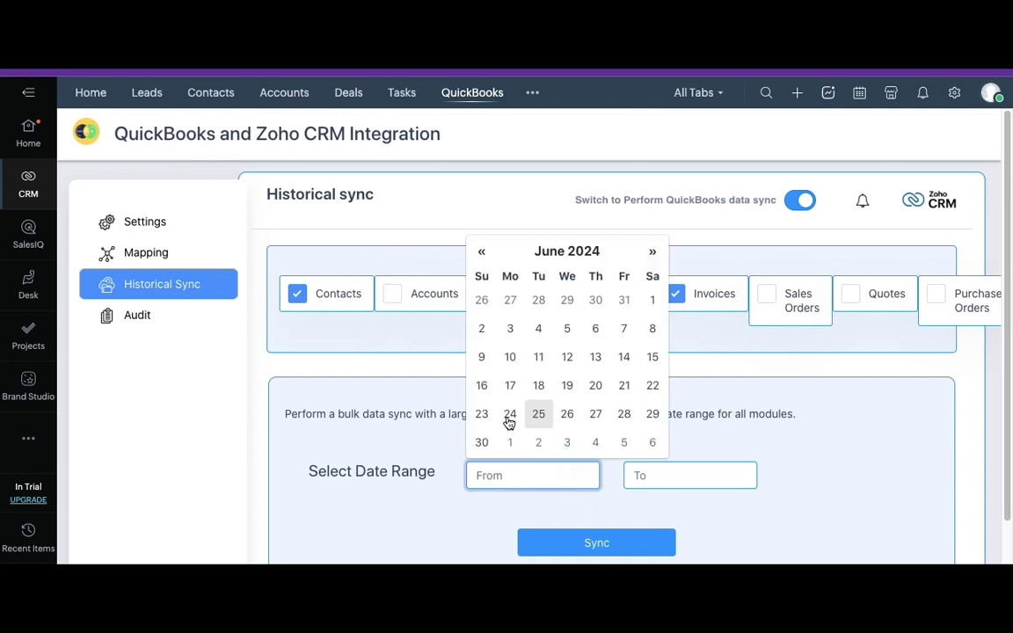
{"action": "left_click", "coordinate": [653, 299]}
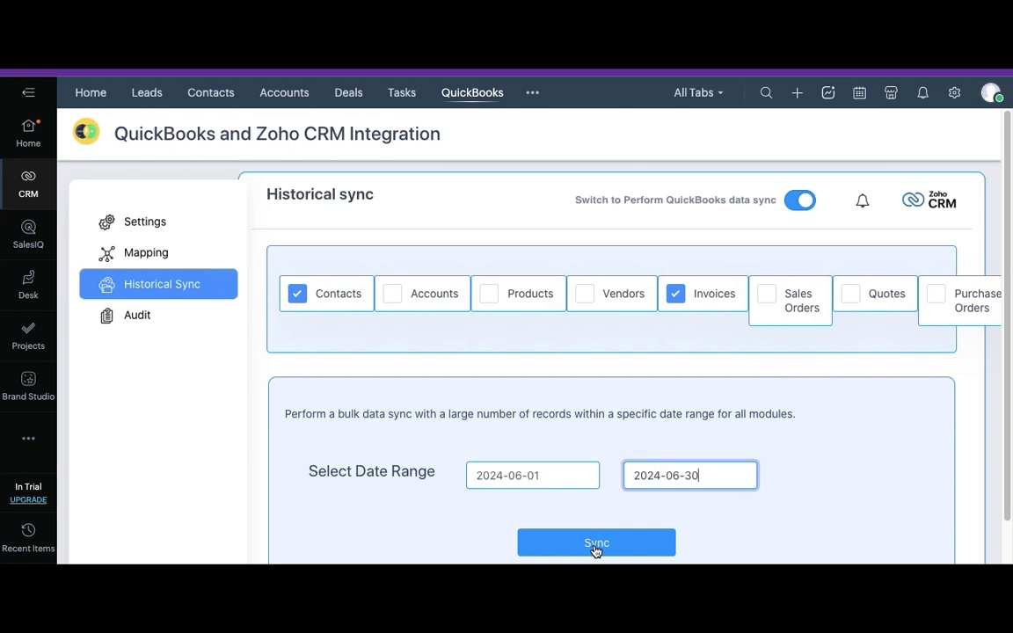
{"action": "left_click", "coordinate": [595, 546]}
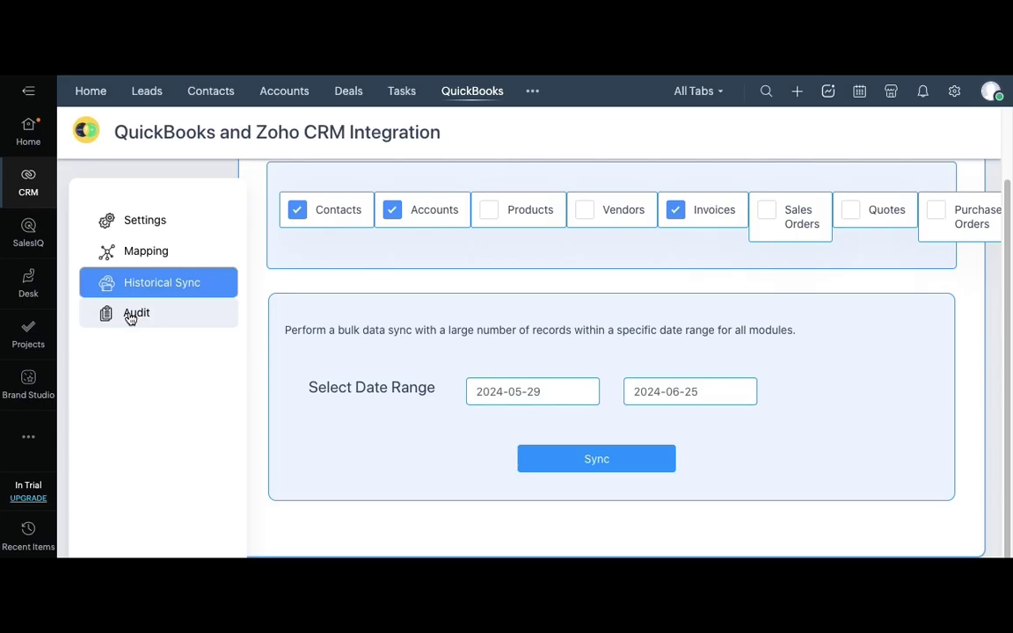
- Open the QuickBooks integration's Audit log from the sidebar
{"action": "left_click", "coordinate": [133, 315]}
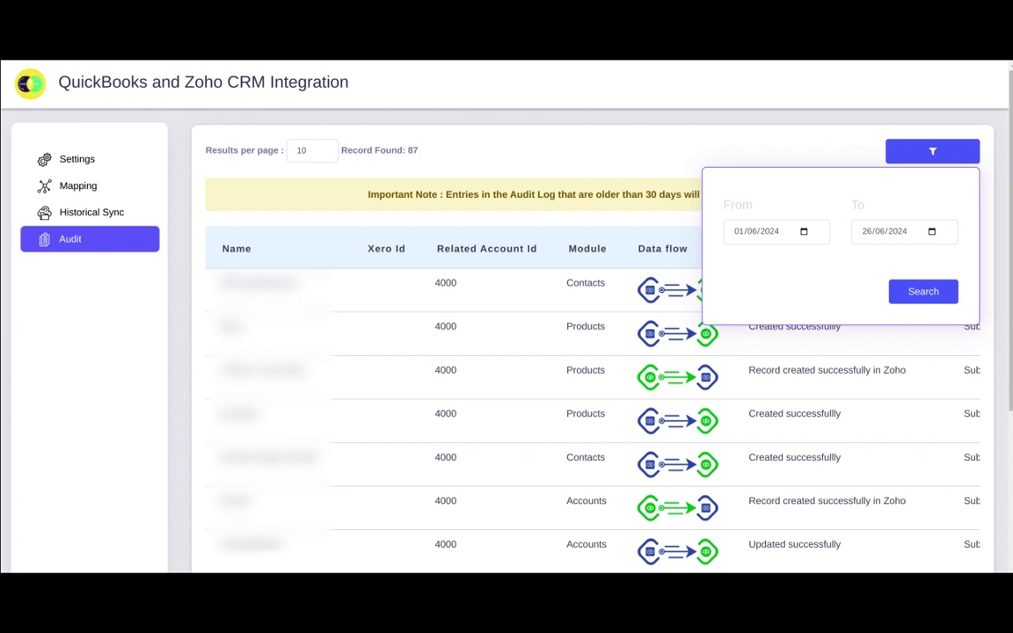
{"action": "key", "text": "Return"}
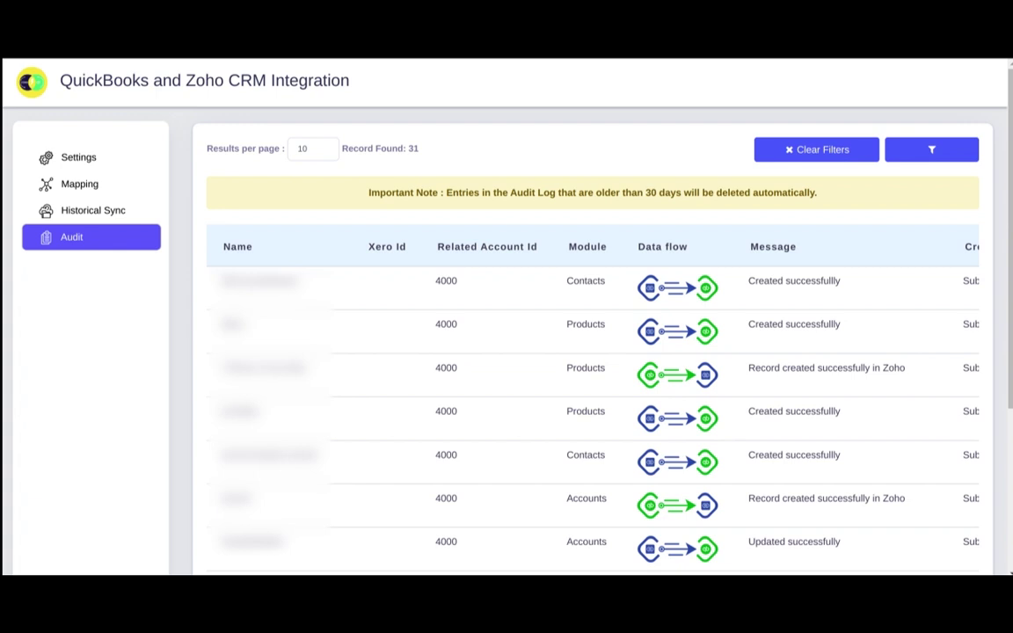
{"action": "left_click", "coordinate": [815, 149]}
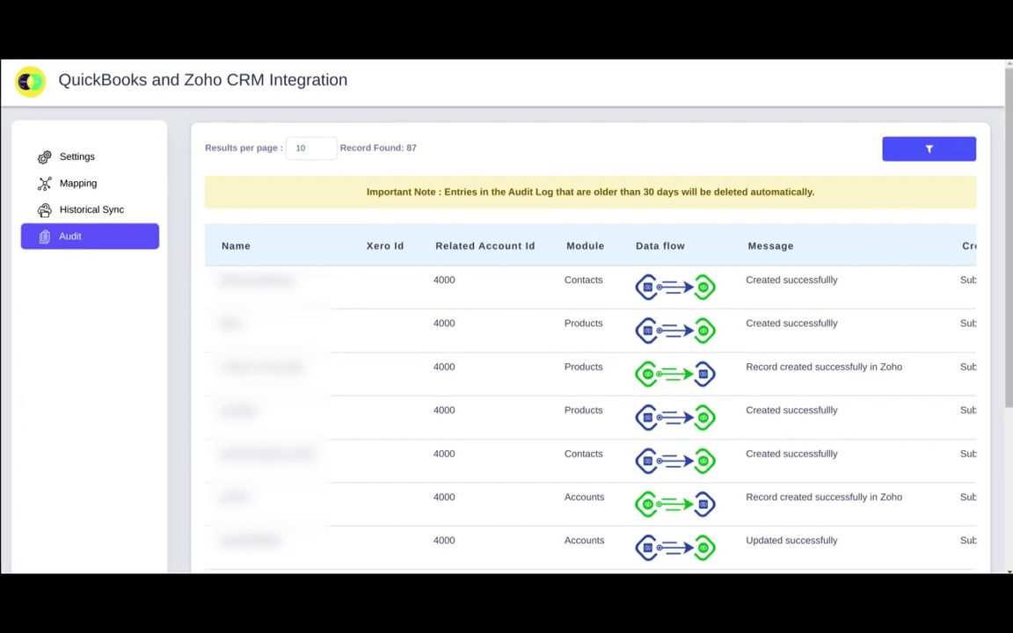